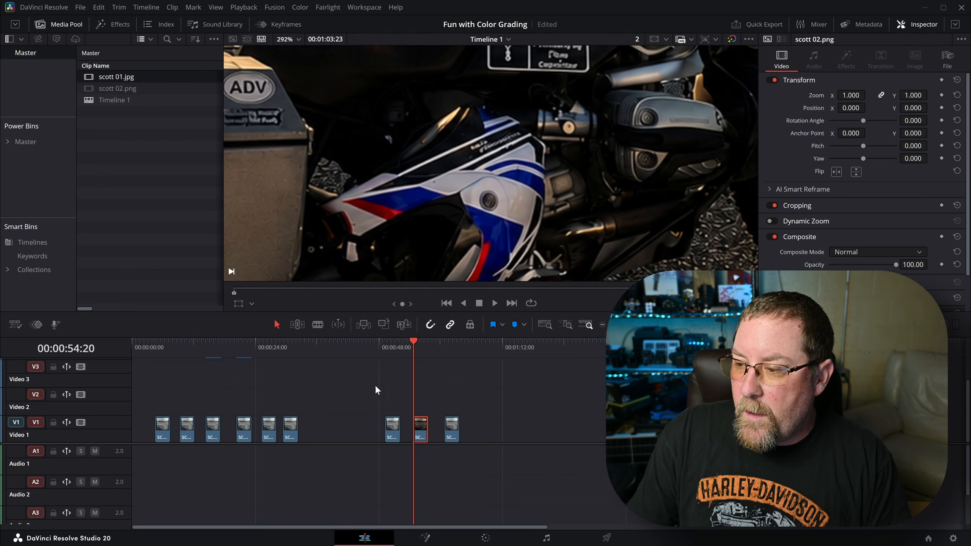
# Select the ungraded scott 01.jpg clip just after 00:00:48:00 on Video 1 and open it on the Color page.
pyautogui.click(389, 345)
pyautogui.click(395, 430)
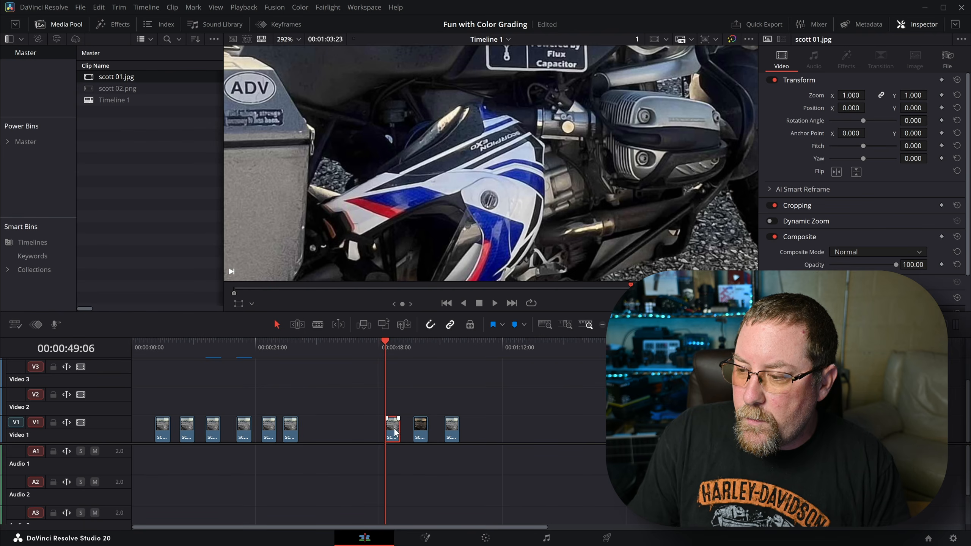
pyautogui.click(486, 538)
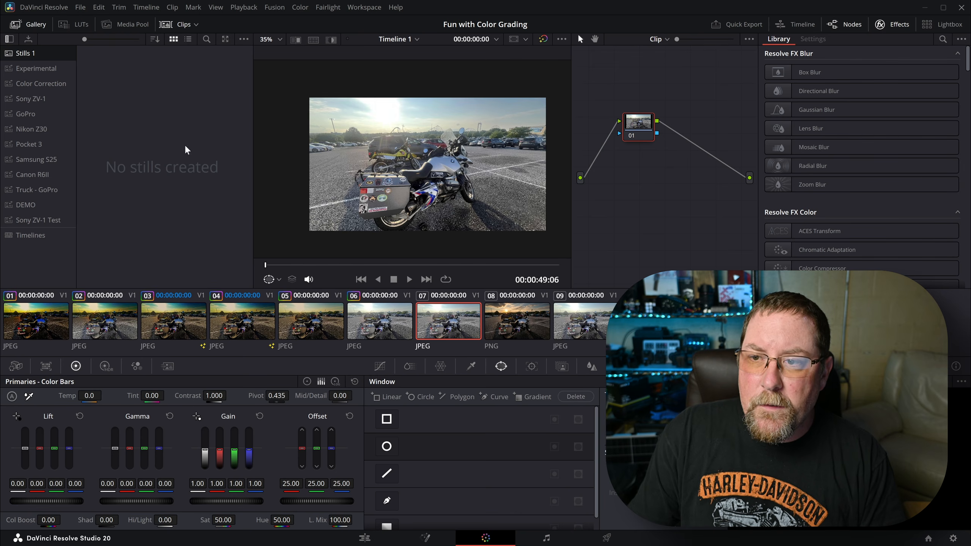
# Examine the Gallery, LUTs and Media Pool browsers, toggle the clip thumbnail strip off and on, and return to the Gallery.
pyautogui.click(32, 25)
pyautogui.click(32, 25)
pyautogui.click(83, 26)
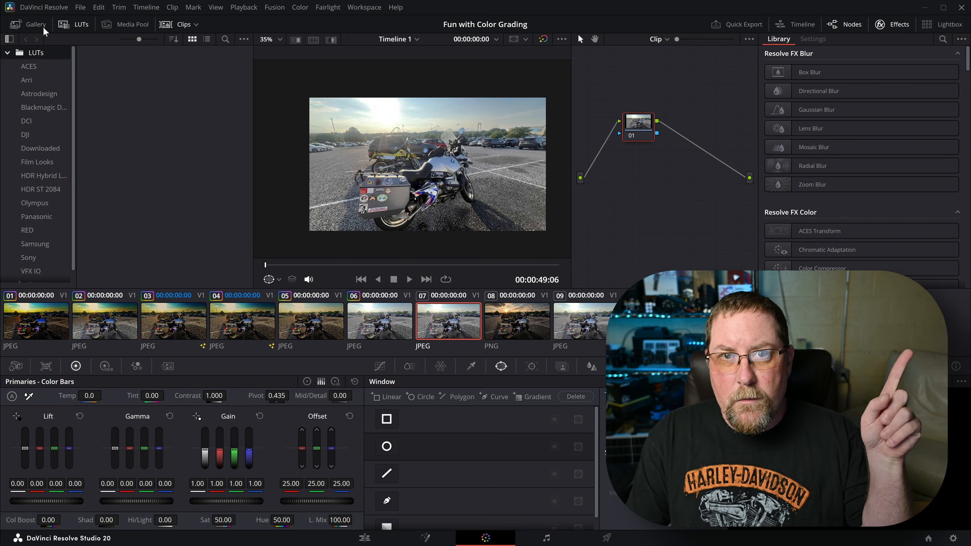
pyautogui.click(126, 26)
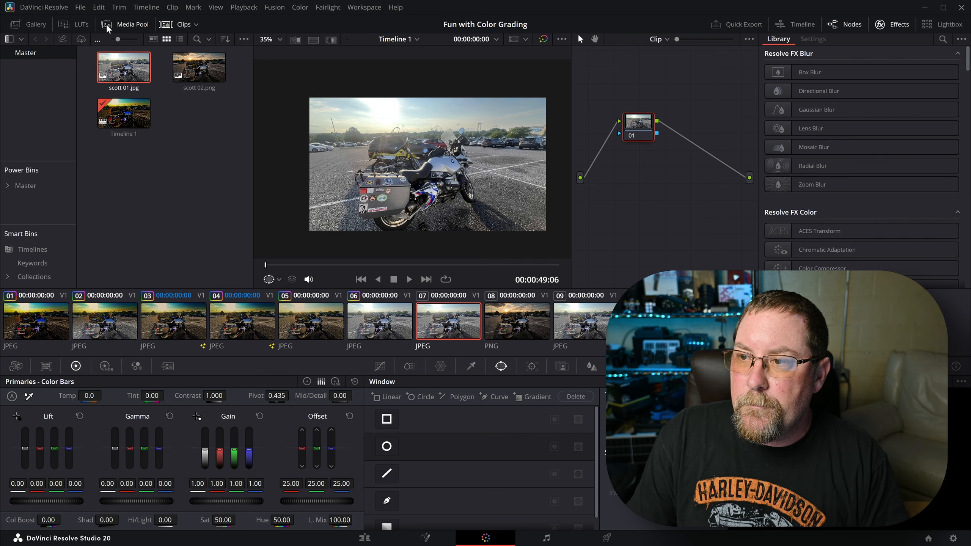
pyautogui.click(186, 25)
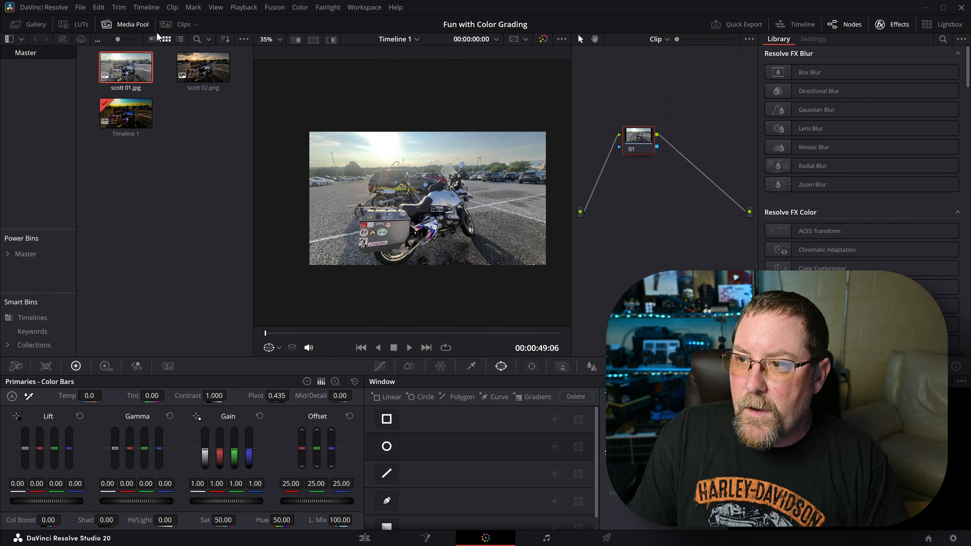
pyautogui.click(181, 20)
pyautogui.click(37, 24)
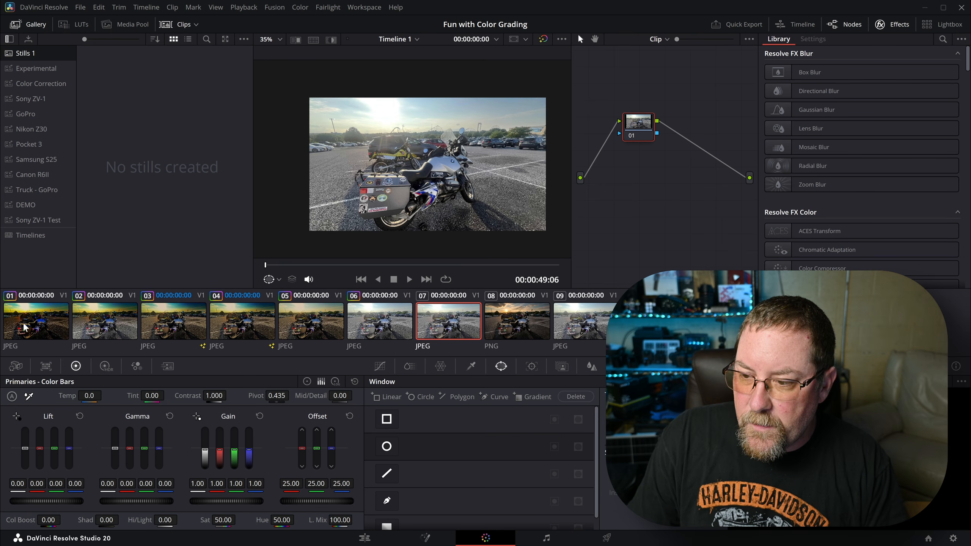
# Review the grades and node trees of clips 01 through 06, ending on clip 07.
pyautogui.click(53, 330)
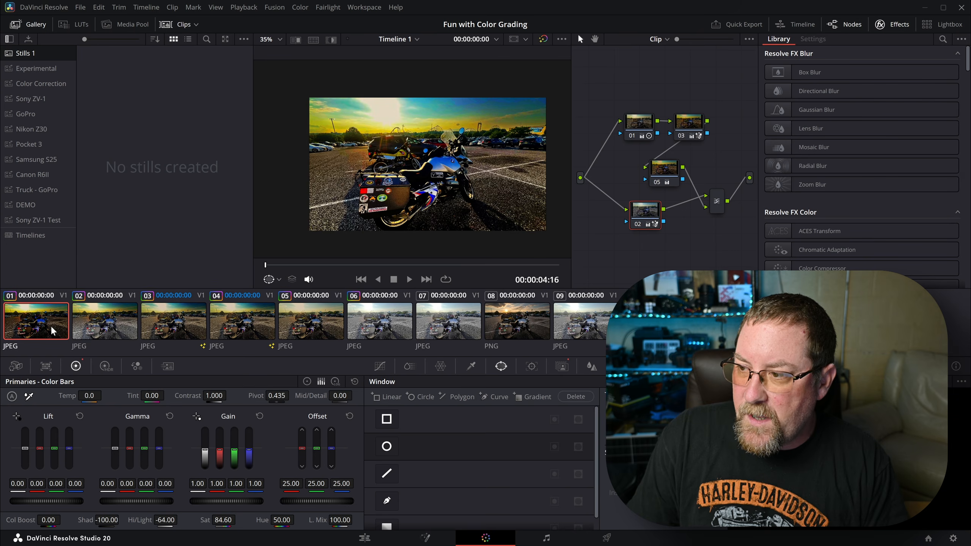
pyautogui.click(113, 324)
pyautogui.click(189, 322)
pyautogui.click(241, 321)
pyautogui.click(298, 315)
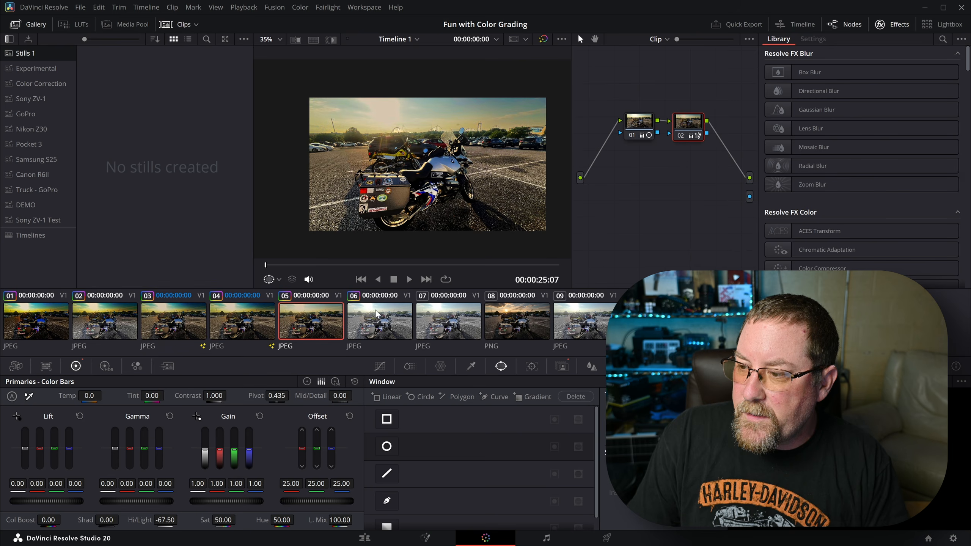
pyautogui.click(377, 315)
pyautogui.click(438, 323)
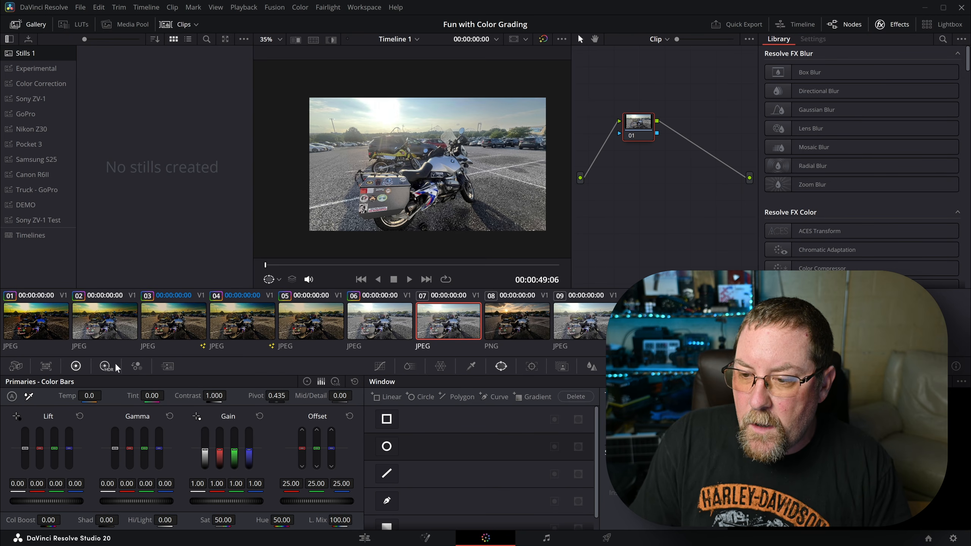
# Examine the Camera Raw, Color Match, Primaries and High Dynamic Range palettes, ending on Primaries - Color Bars.
pyautogui.click(20, 369)
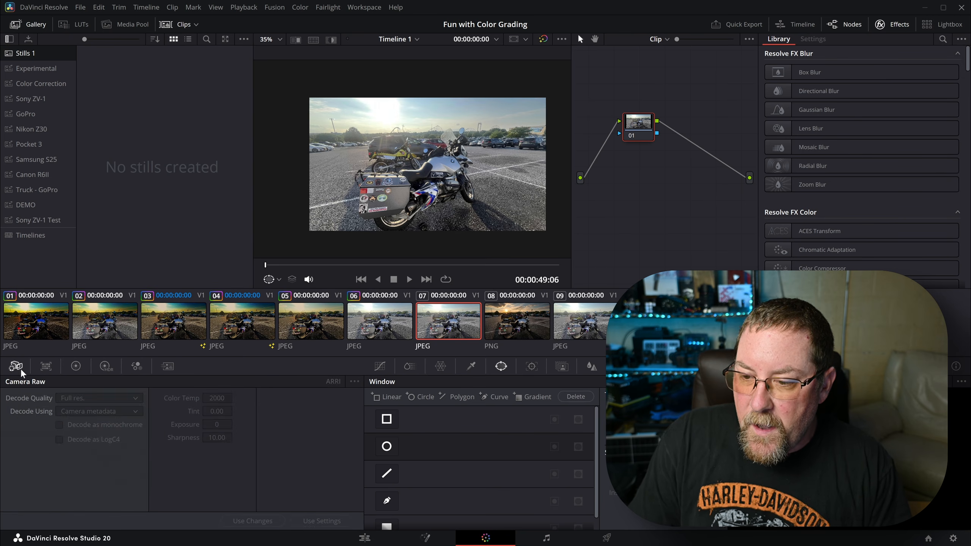
pyautogui.click(49, 368)
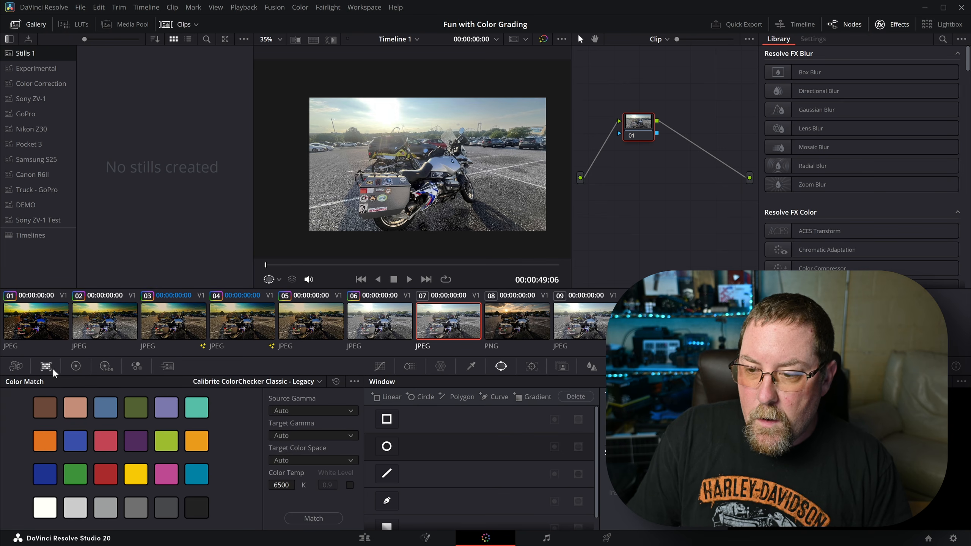
pyautogui.click(76, 367)
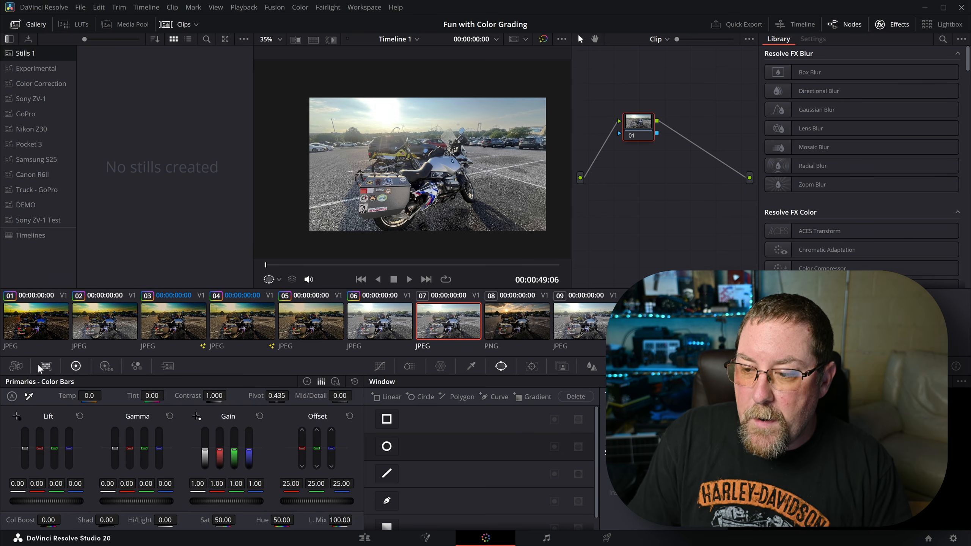
pyautogui.click(105, 367)
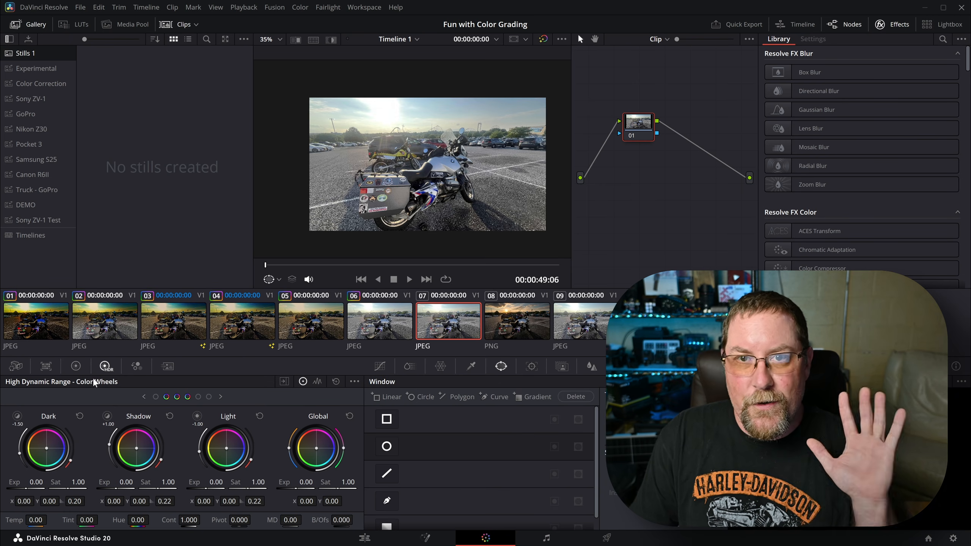
pyautogui.click(75, 369)
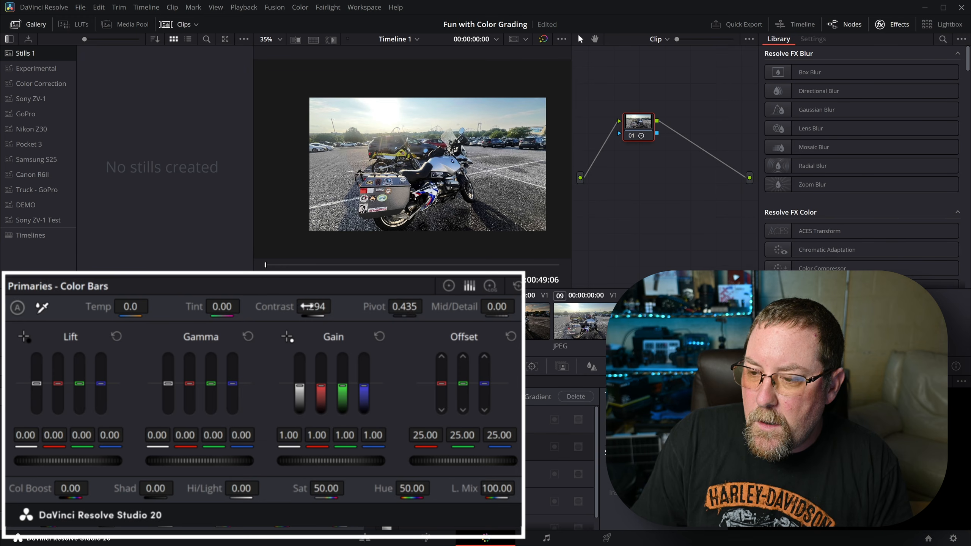
# Reset the contrast, and try colour temperatures of about -1120 and 1700 before resetting the temperature.
pyautogui.doubleClick(280, 308)
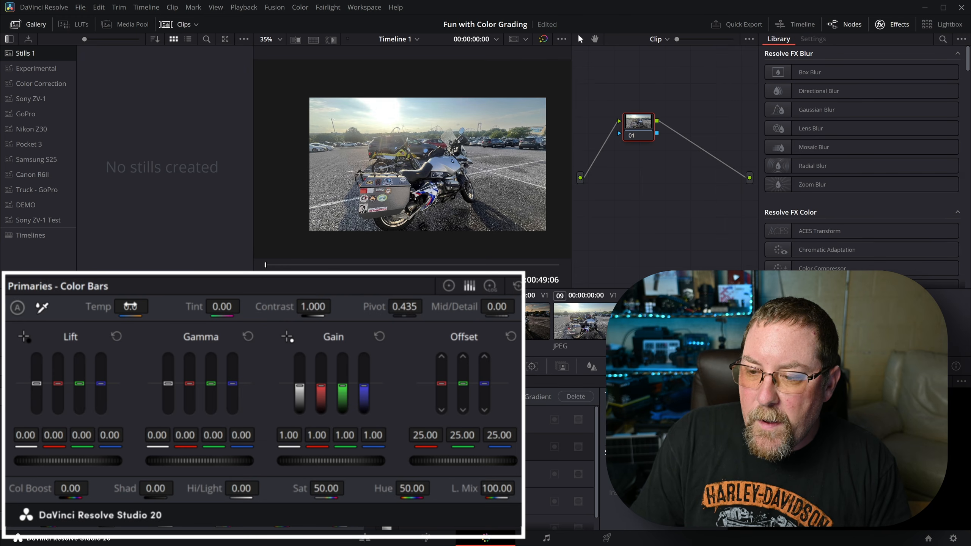
pyautogui.moveTo(131, 307); pyautogui.dragTo(119, 306)
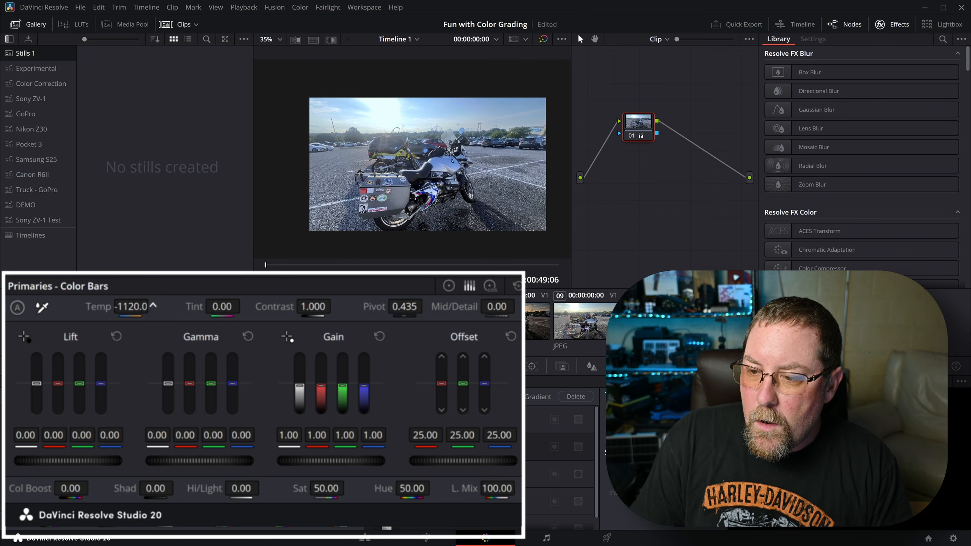
pyautogui.moveTo(130, 307); pyautogui.dragTo(163, 306)
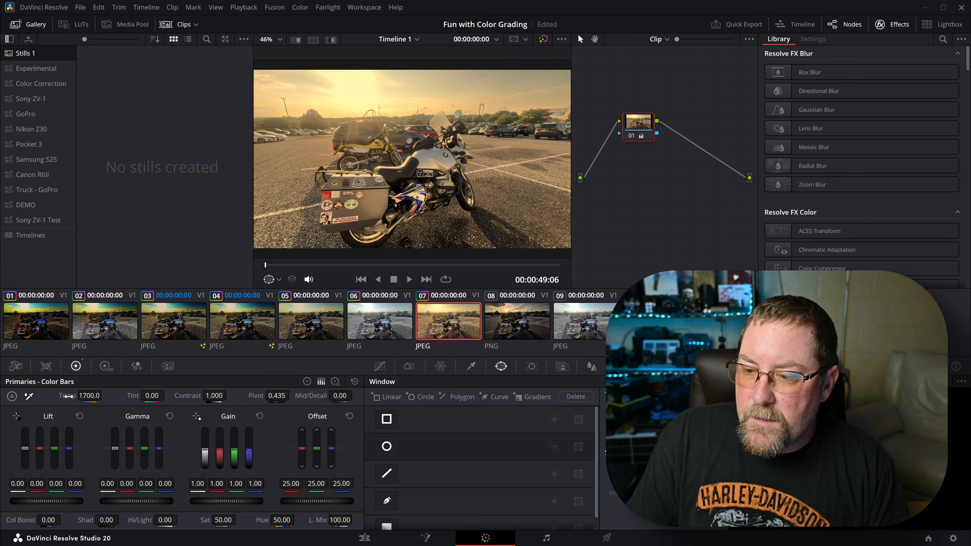
pyautogui.doubleClick(69, 396)
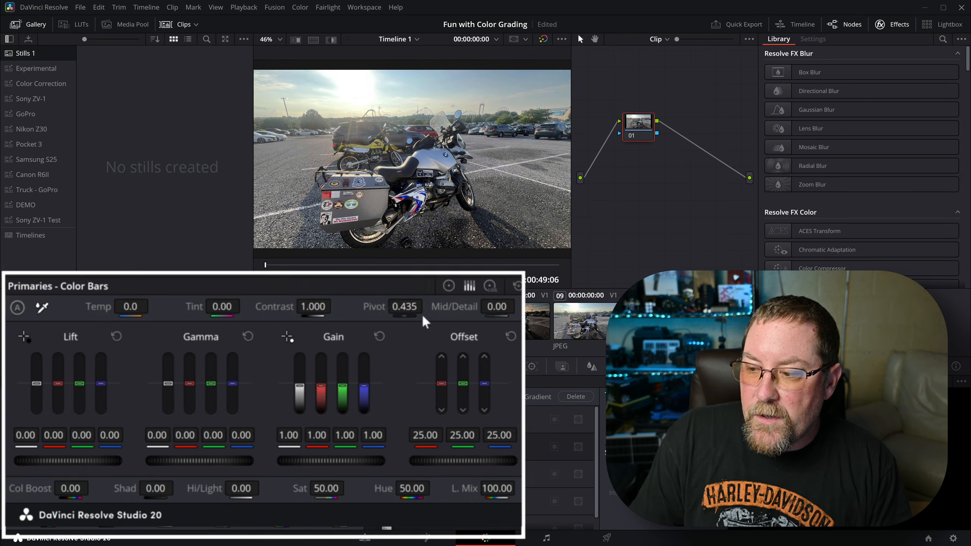
# Try Mid/Detail at 100 and at -100 on the clip, and reset it to its default.
pyautogui.moveTo(493, 308); pyautogui.dragTo(519, 305)
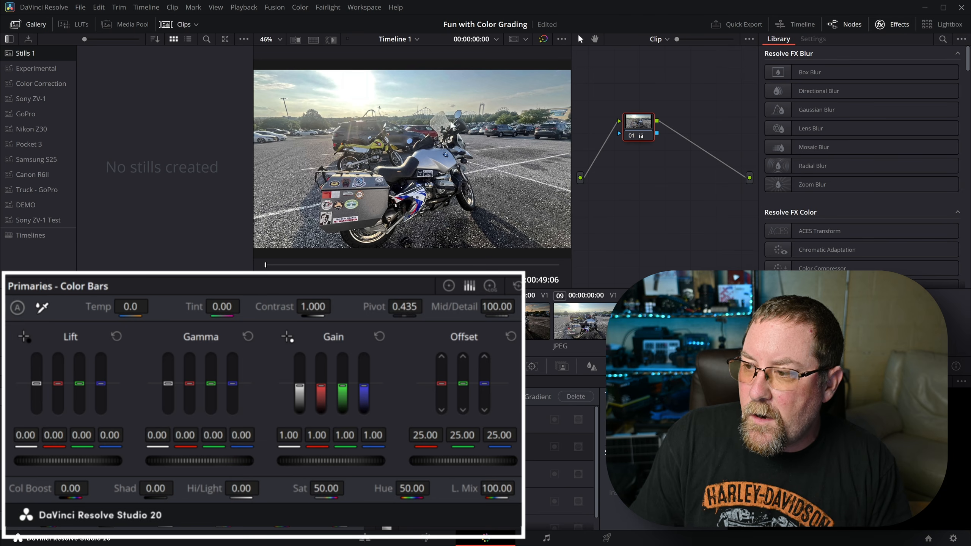
pyautogui.moveTo(496, 309); pyautogui.dragTo(472, 307)
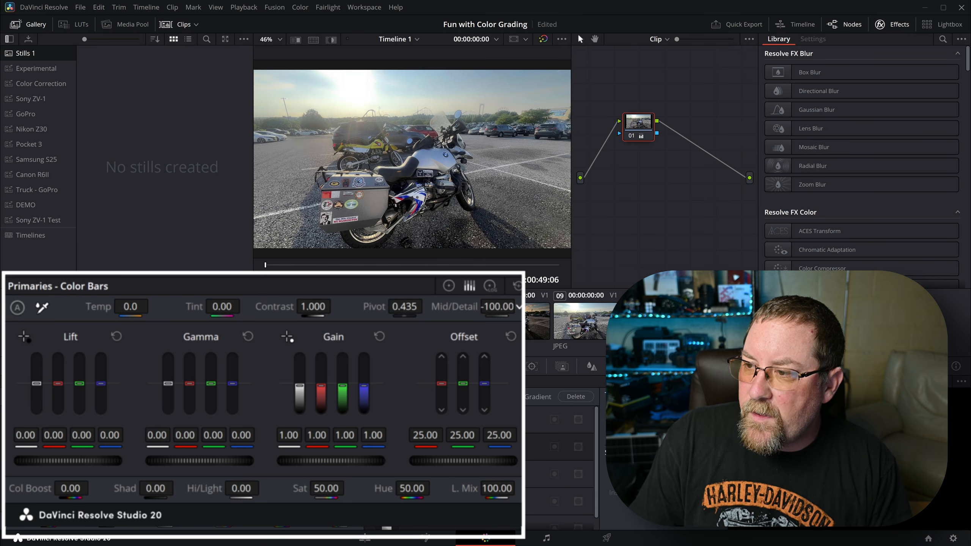
pyautogui.doubleClick(452, 307)
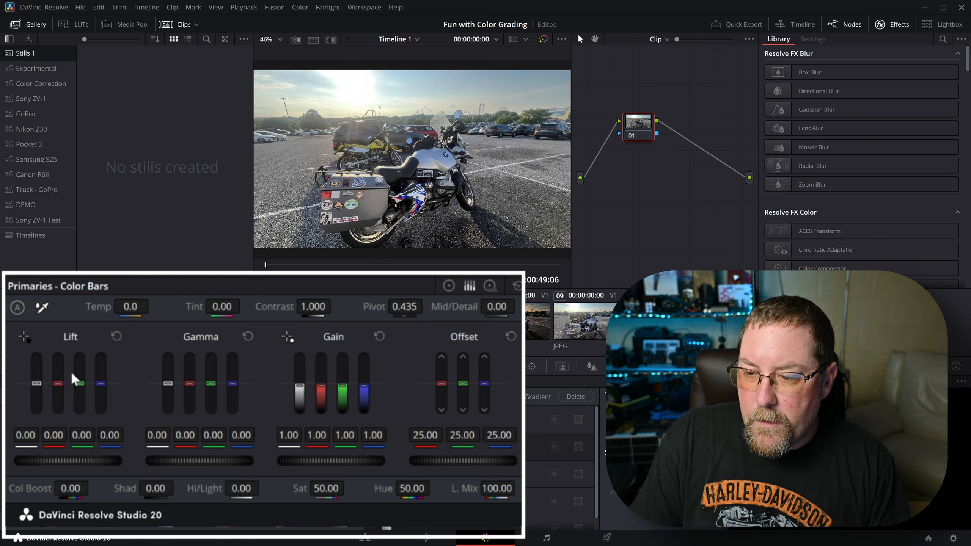
# Try raising the red lift to about 0.40 and adjusting the master lift, resetting Lift after each test.
pyautogui.moveTo(59, 383); pyautogui.dragTo(82, 378)
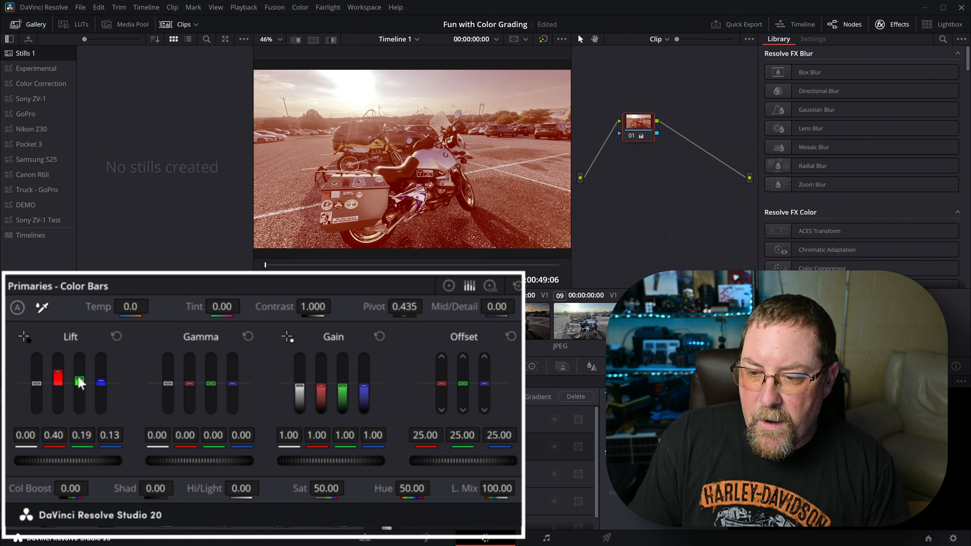
pyautogui.click(115, 335)
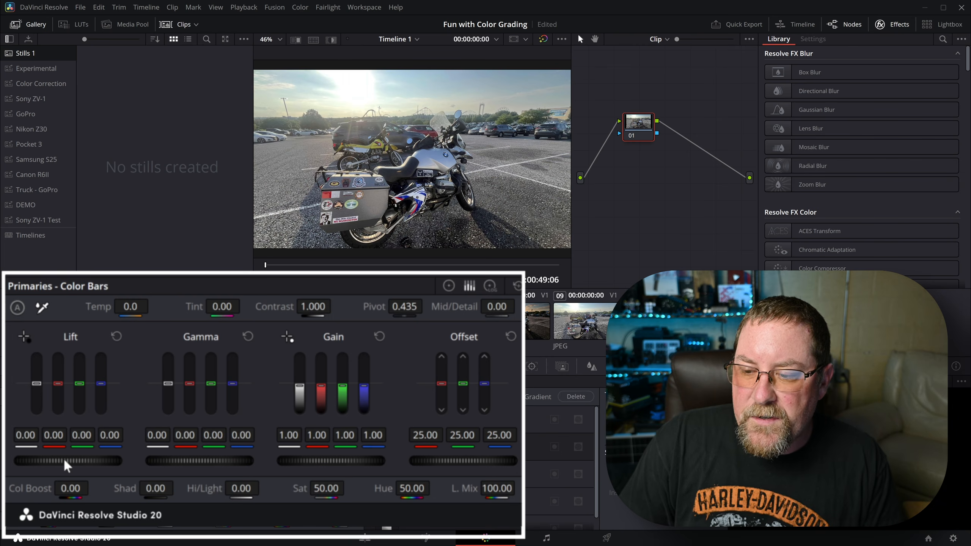
pyautogui.moveTo(64, 460); pyautogui.dragTo(83, 460)
pyautogui.click(117, 337)
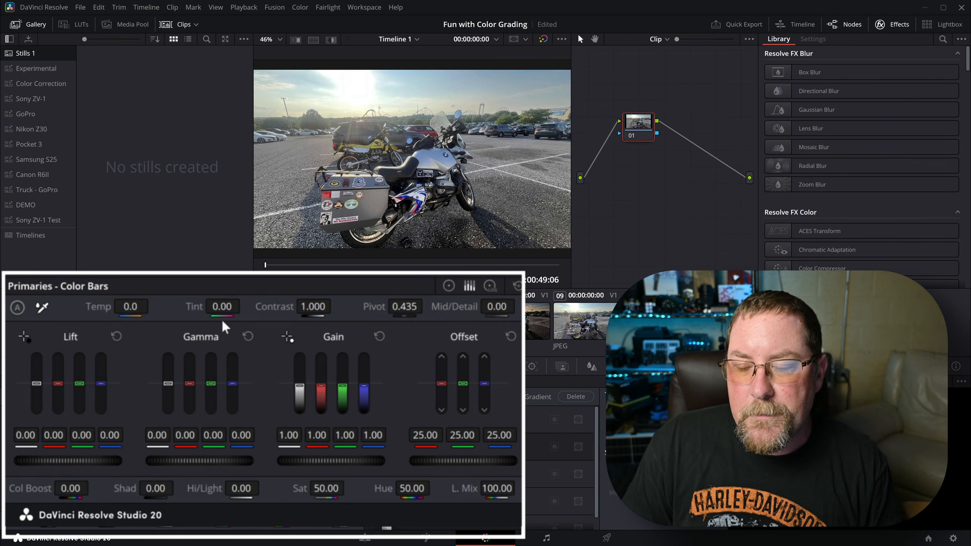
# Try a colour boost of about 36 on the clip and reset it to its default.
pyautogui.moveTo(70, 489); pyautogui.dragTo(93, 488)
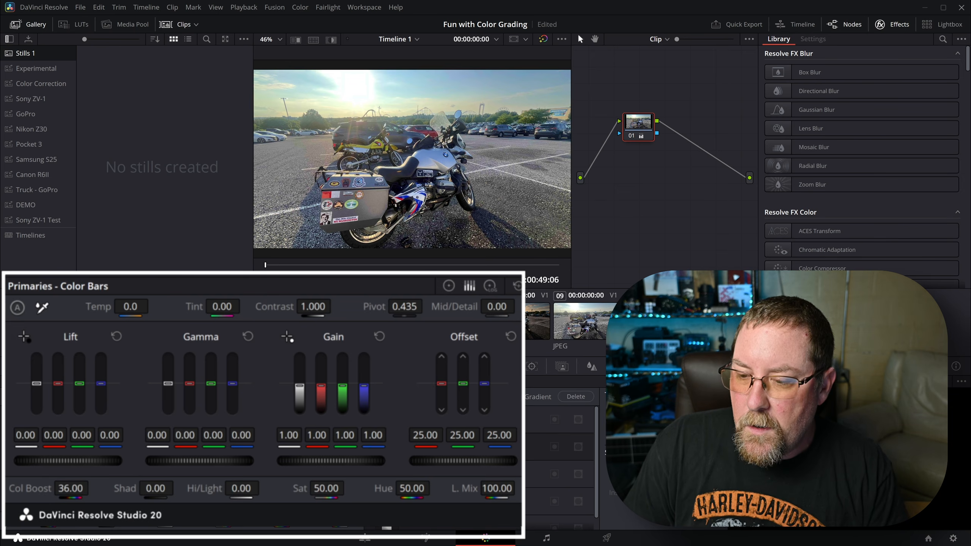
pyautogui.doubleClick(46, 488)
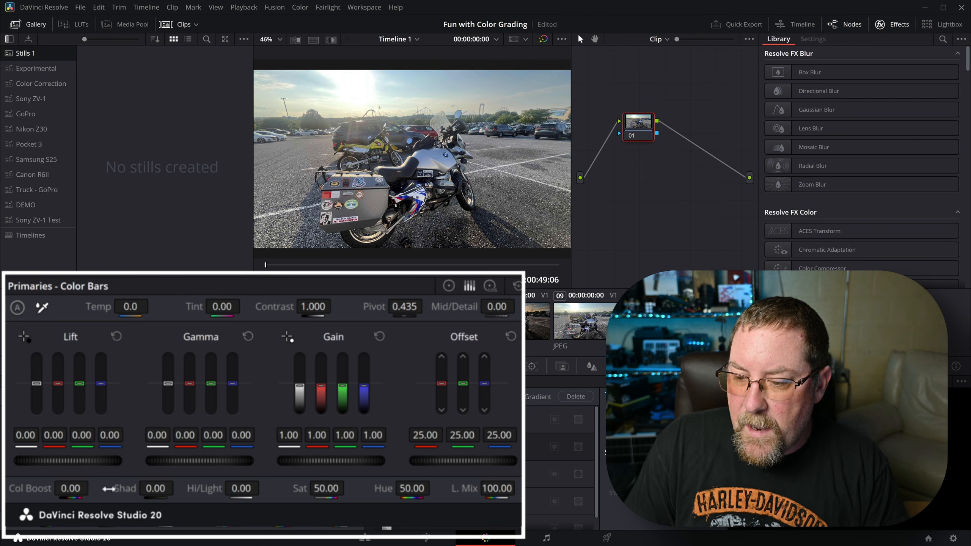
# Try a shadow adjustment and a highlight value of about 97.50, resetting each to its default.
pyautogui.moveTo(160, 489)
pyautogui.mouseDown()
pyautogui.moveTo(117, 489)
pyautogui.moveTo(193, 489)
pyautogui.moveTo(117, 489)
pyautogui.moveTo(164, 488)
pyautogui.mouseUp()
pyautogui.doubleClick(131, 488)
pyautogui.moveTo(249, 498)
pyautogui.mouseDown()
pyautogui.moveTo(210, 497)
pyautogui.moveTo(270, 497)
pyautogui.moveTo(238, 482)
pyautogui.mouseUp()
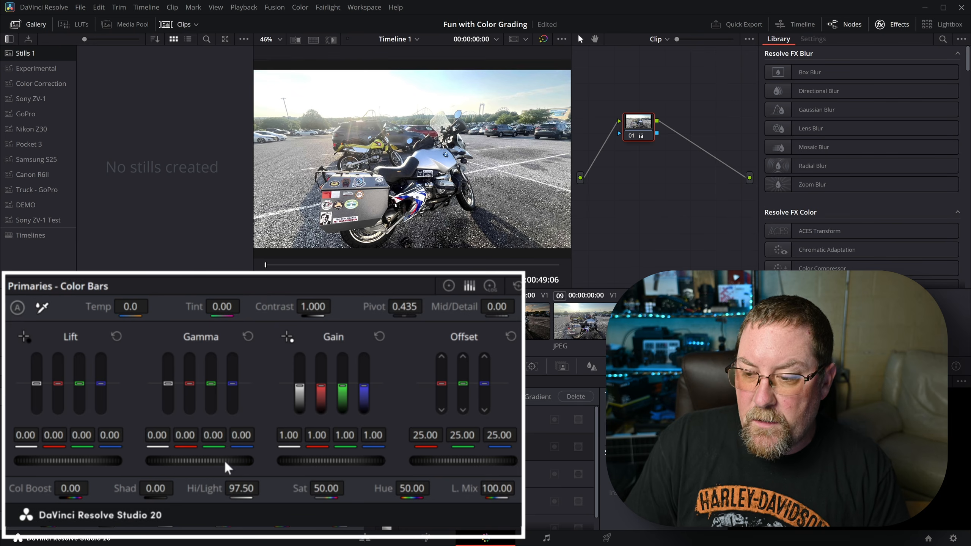
pyautogui.doubleClick(213, 488)
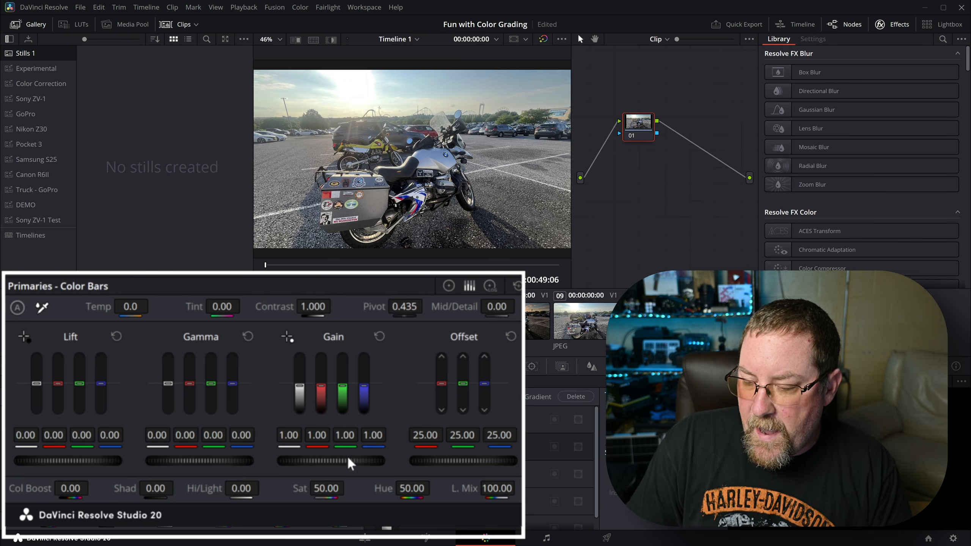
# Try saturation at 0 and at 100, reset it, and try shifting the hue.
pyautogui.moveTo(326, 488); pyautogui.dragTo(306, 489)
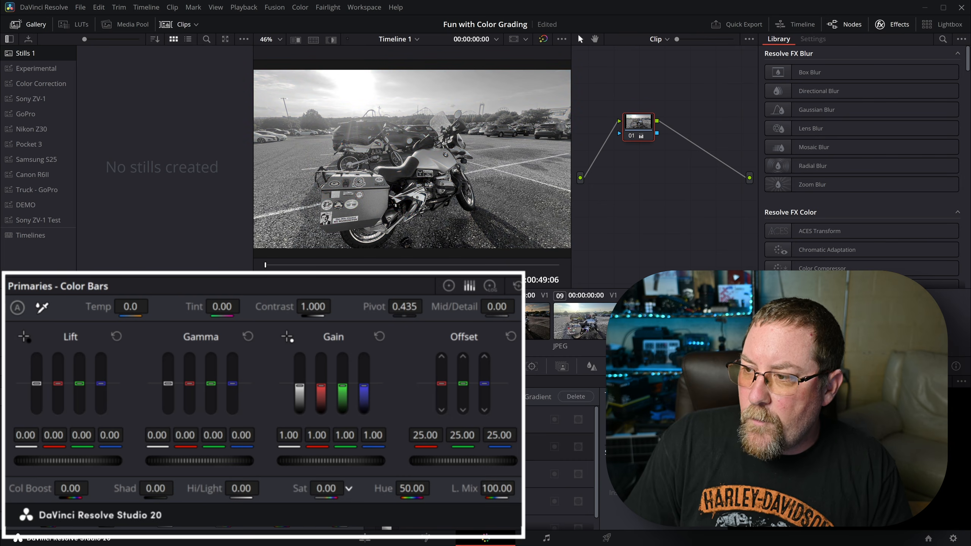
pyautogui.moveTo(349, 487); pyautogui.dragTo(349, 487)
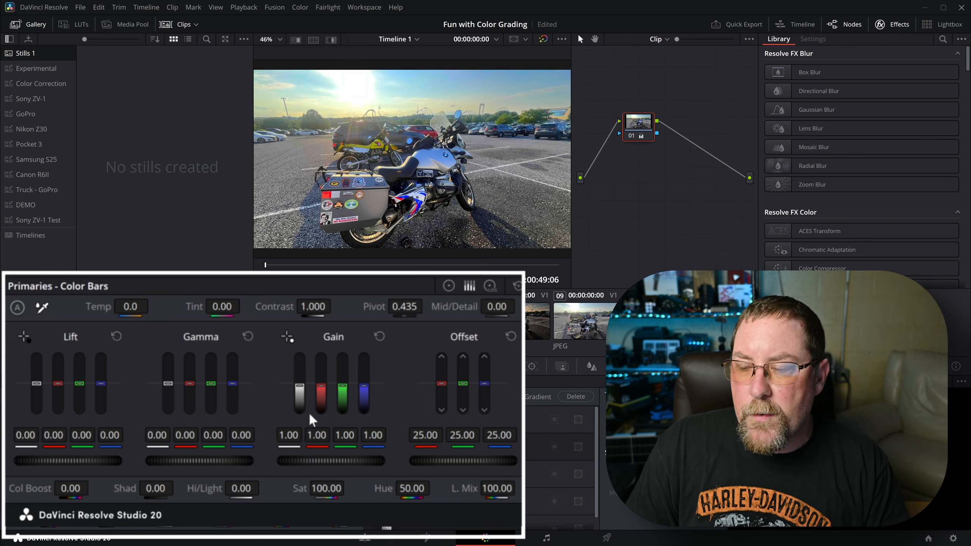
pyautogui.doubleClick(297, 489)
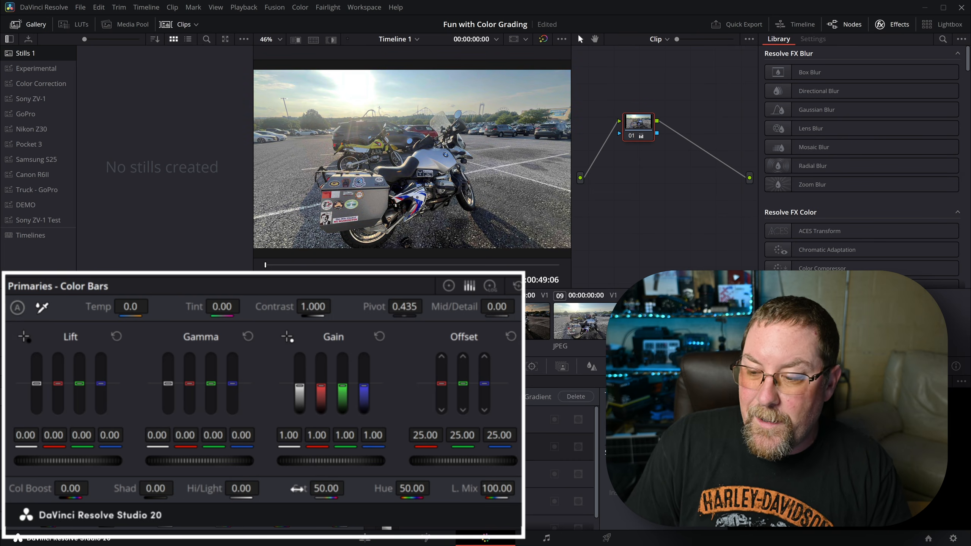
pyautogui.moveTo(412, 489); pyautogui.dragTo(435, 488)
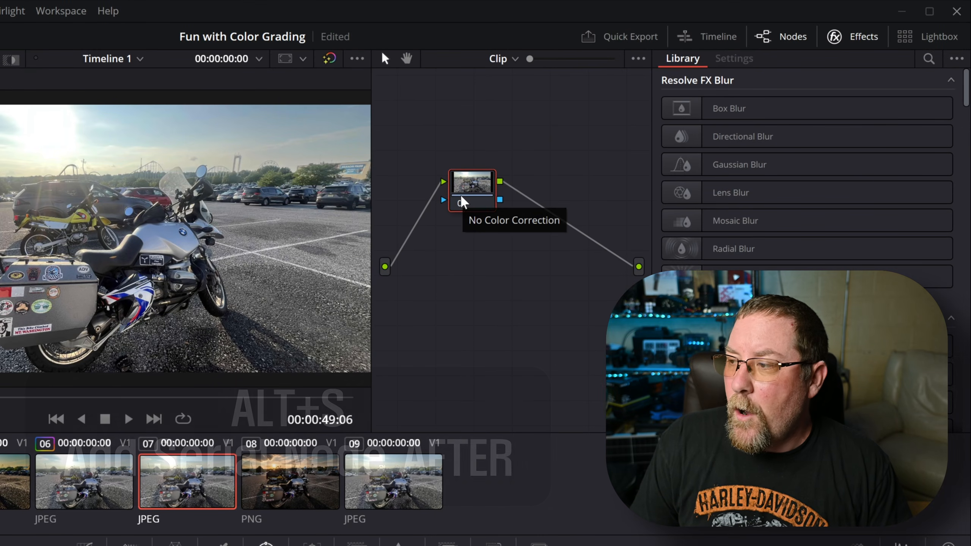
# Add a serial node after node 01 and place it above and beside node 01 in the node graph.
pyautogui.hotkey('alt', 's')
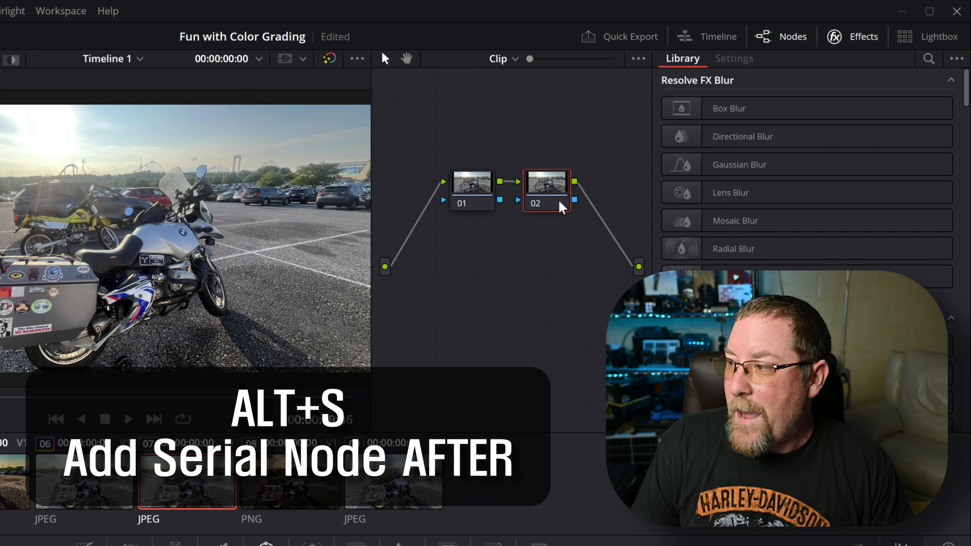
pyautogui.moveTo(548, 200); pyautogui.dragTo(561, 137)
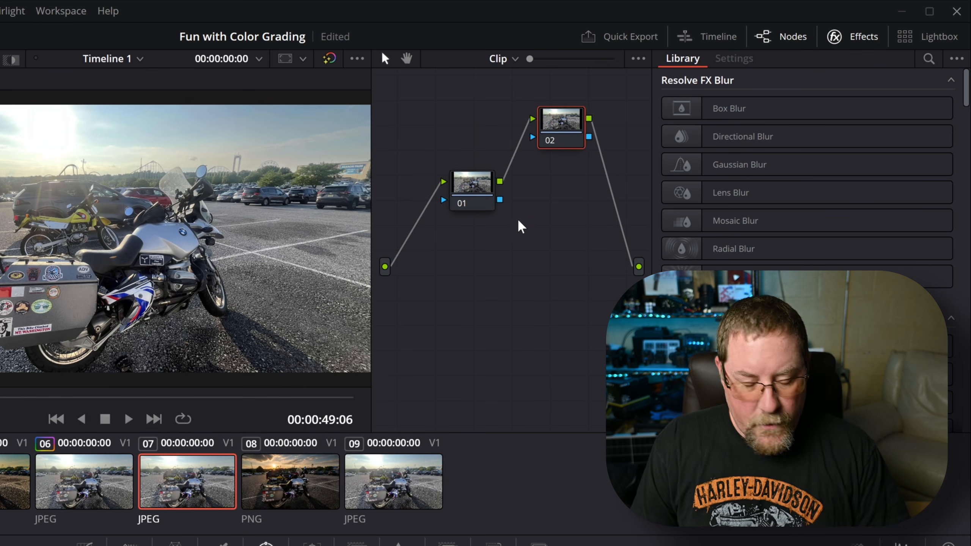
# Add a serial node before node 02, spread the nodes apart in the graph, and undo the last change.
pyautogui.hotkey('shift', 's')
pyautogui.moveTo(551, 200)
pyautogui.mouseDown()
pyautogui.moveTo(501, 152)
pyautogui.moveTo(489, 124)
pyautogui.moveTo(536, 193)
pyautogui.mouseUp()
pyautogui.moveTo(563, 136); pyautogui.dragTo(588, 204)
pyautogui.hotkey('ctrl', 'z')
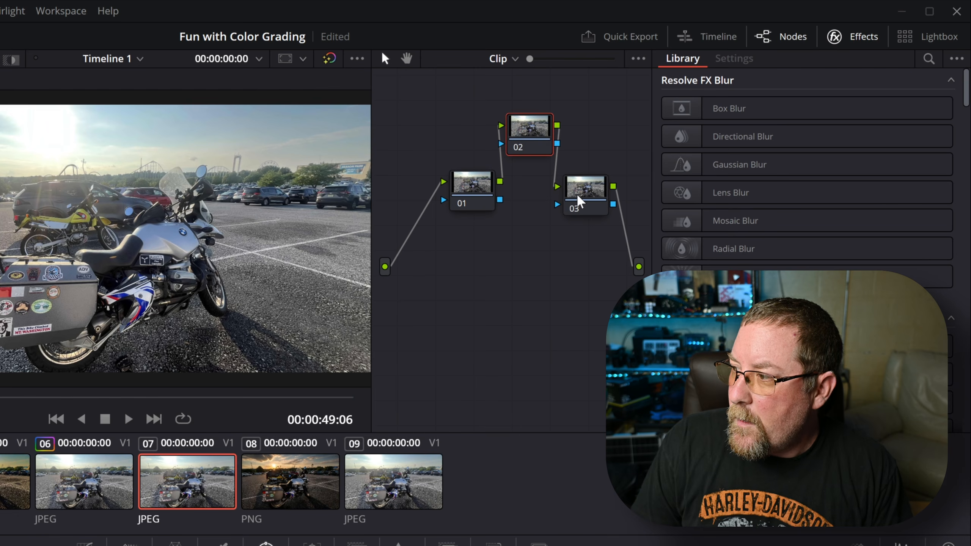
# Undo the recent node additions and moves until only node 01 remains in the node graph.
pyautogui.hotkey('ctrl', 'z')
pyautogui.hotkey('ctrl', 'z')
pyautogui.hotkey('ctrl', 'z')
pyautogui.hotkey('ctrl', 'z')
pyautogui.hotkey('ctrl', 'z')
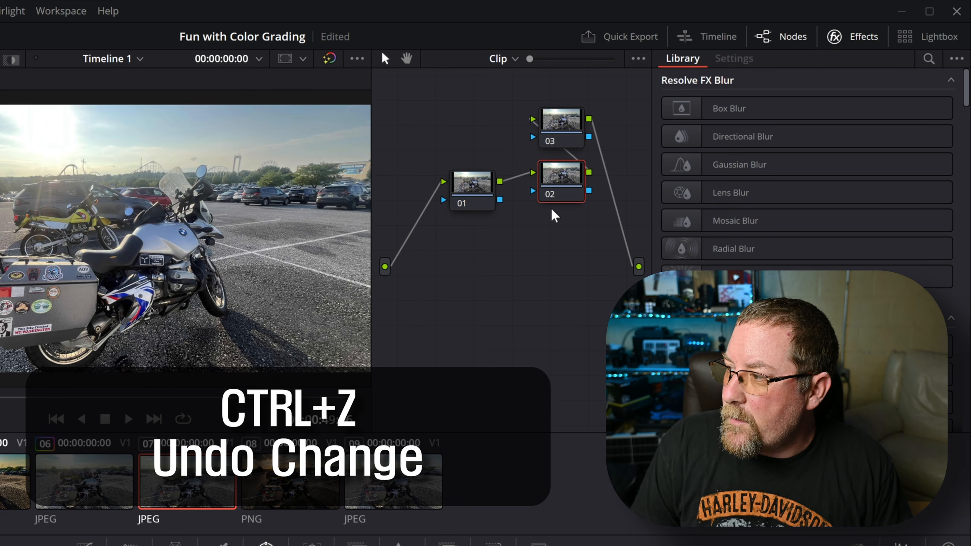
pyautogui.hotkey('ctrl', 'z')
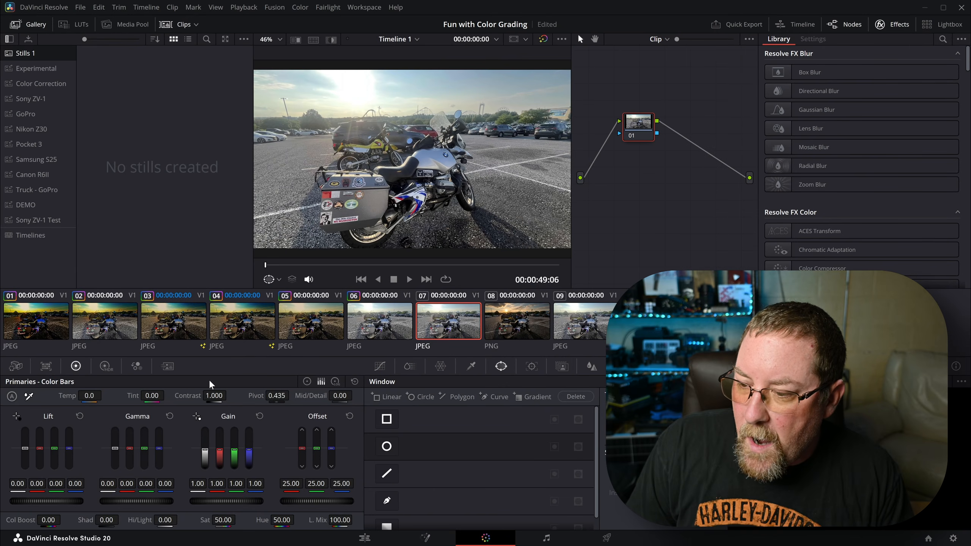
# Grade node 01 with contrast 1.300, midtone detail 41, temperature 770, shadows -86 and saturation 58.80.
pyautogui.doubleClick(211, 396)
pyautogui.write('1.3')
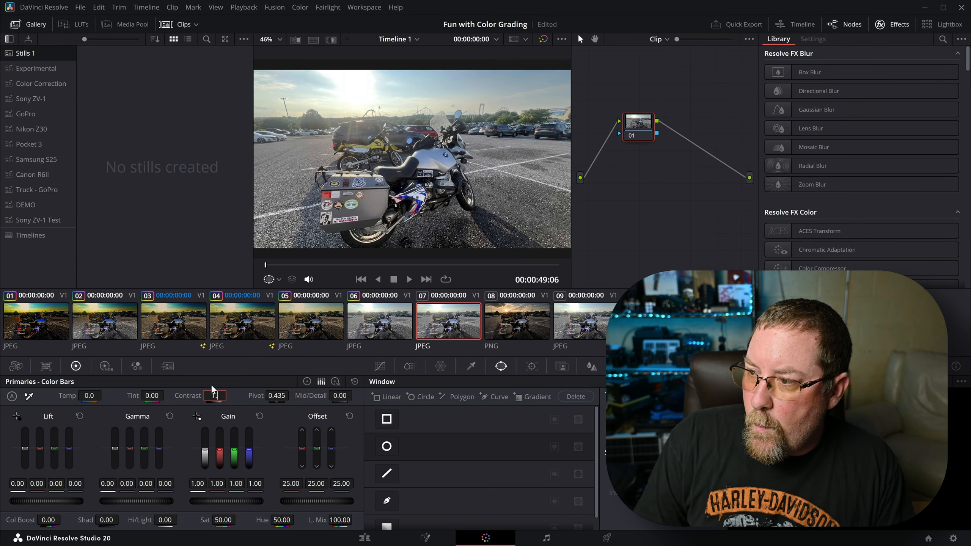
pyautogui.press('Return')
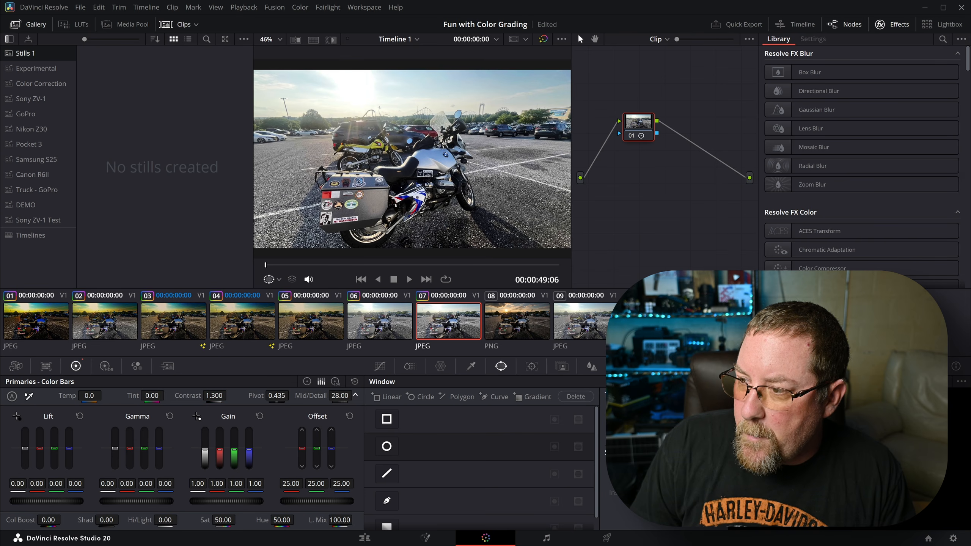
pyautogui.moveTo(106, 519); pyautogui.dragTo(75, 520)
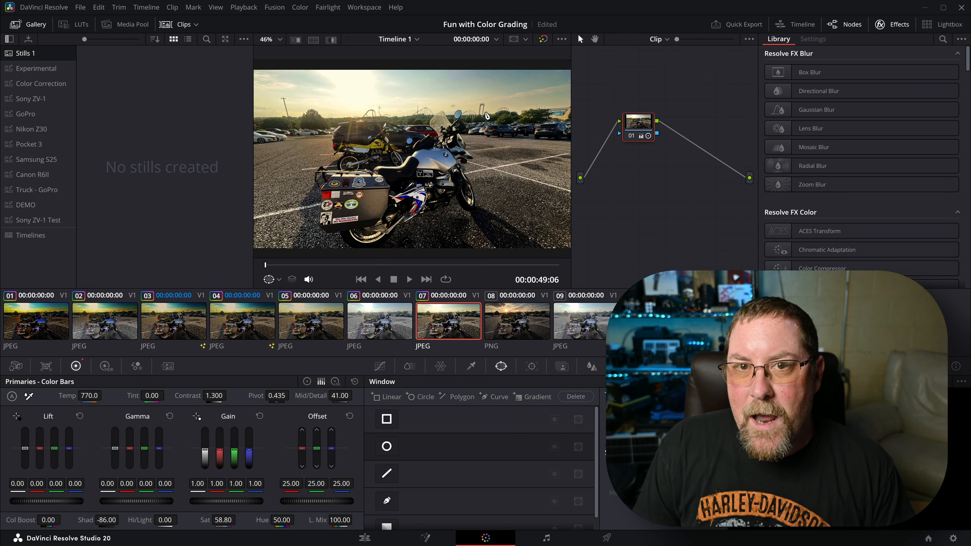
# Add a serial node after node 01 and set its AI Magic Mask quality to Better.
pyautogui.hotkey('alt', 's')
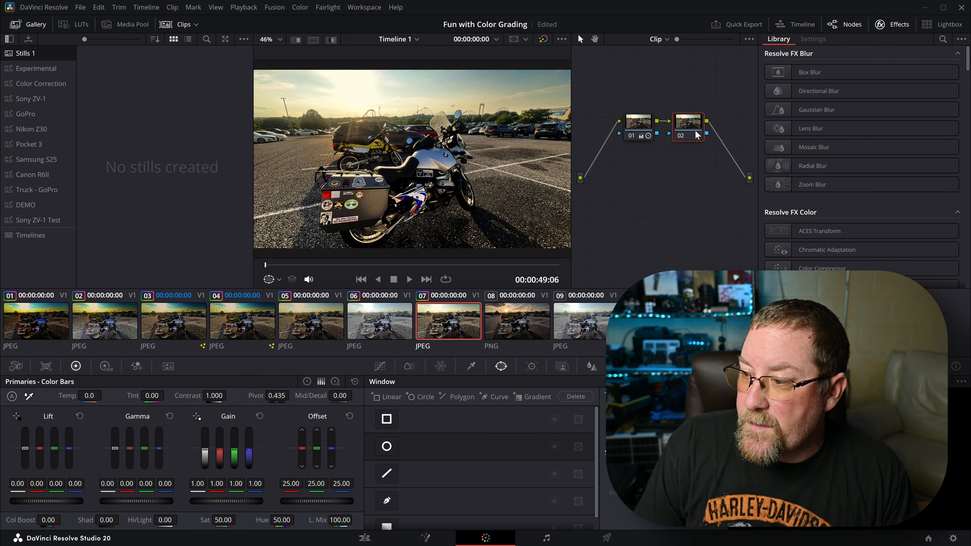
pyautogui.click(565, 367)
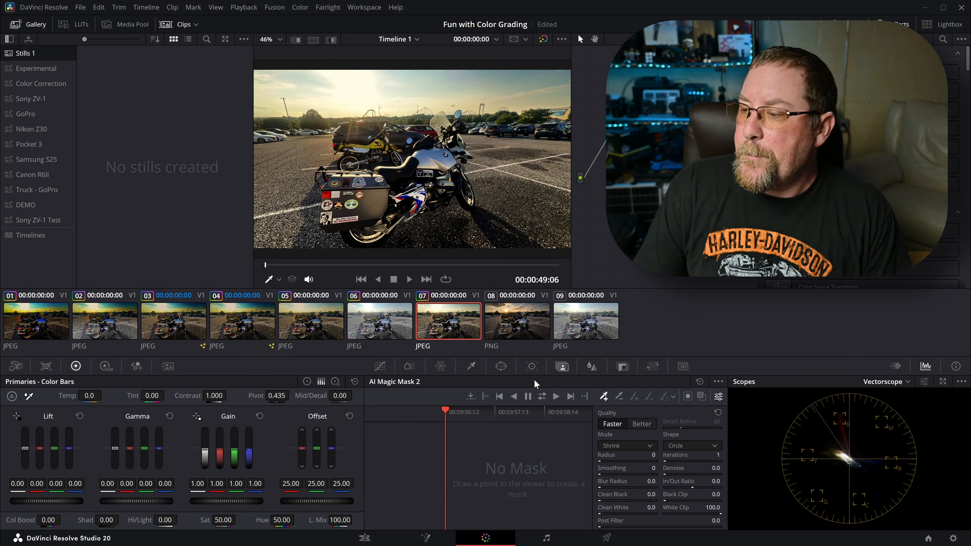
pyautogui.click(645, 424)
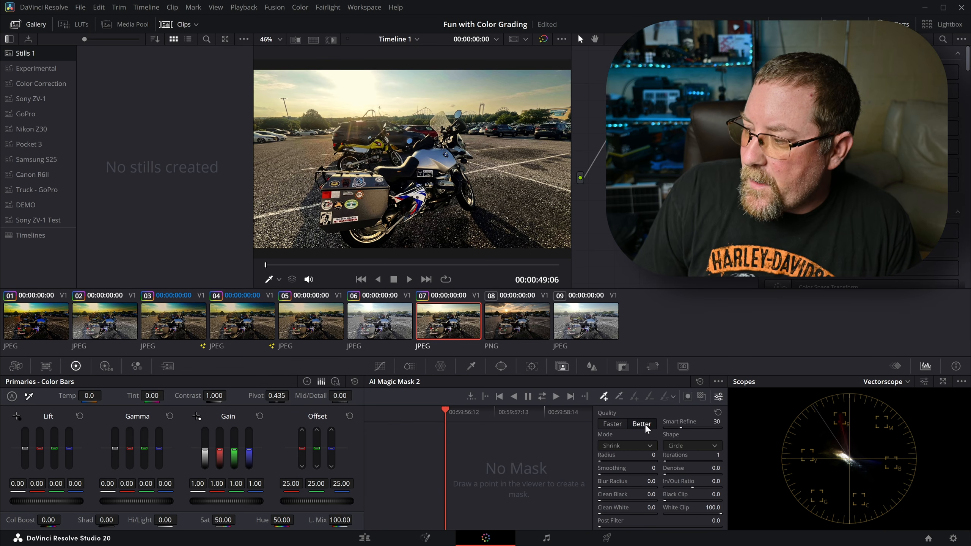
# Place Magic Mask points across the full width of the sky to select it.
pyautogui.click(269, 87)
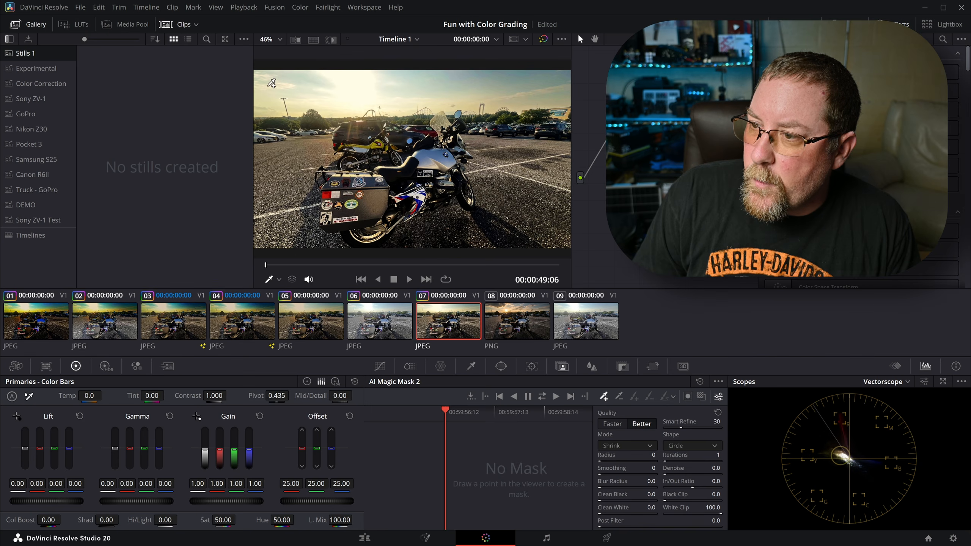
pyautogui.click(315, 88)
pyautogui.click(353, 98)
pyautogui.click(390, 89)
pyautogui.click(445, 92)
pyautogui.click(490, 83)
pyautogui.click(536, 85)
pyautogui.click(510, 95)
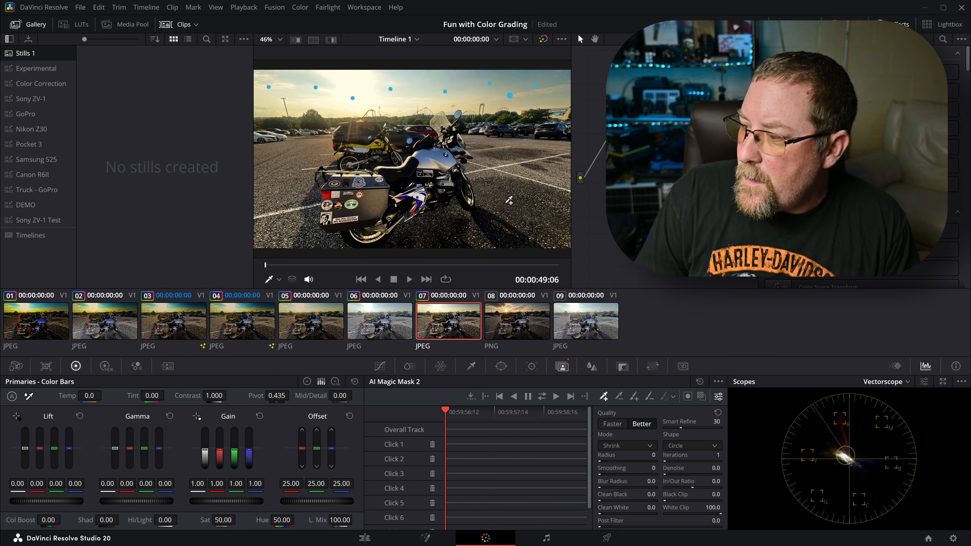
# Show the mask overlay and add more mask points in the sky just above the tree line.
pyautogui.click(701, 398)
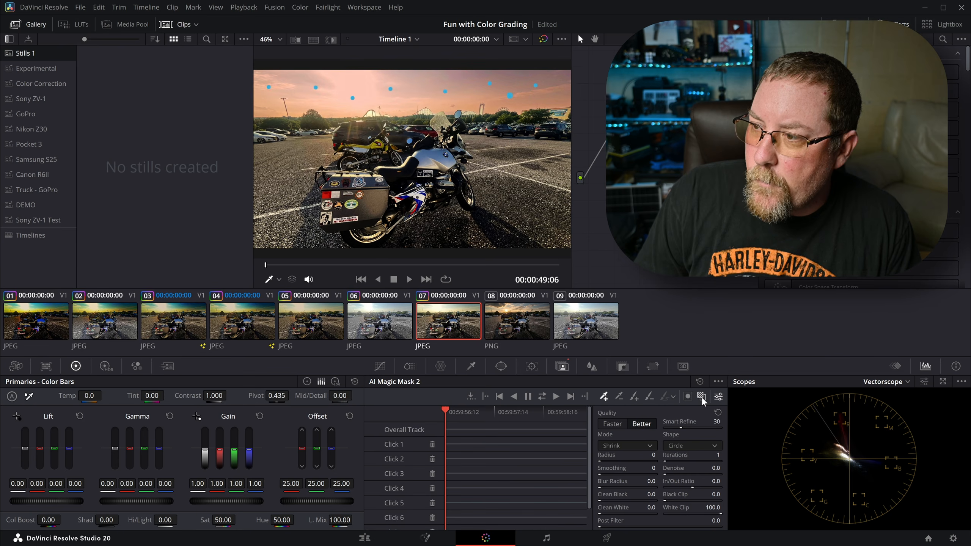
pyautogui.click(505, 110)
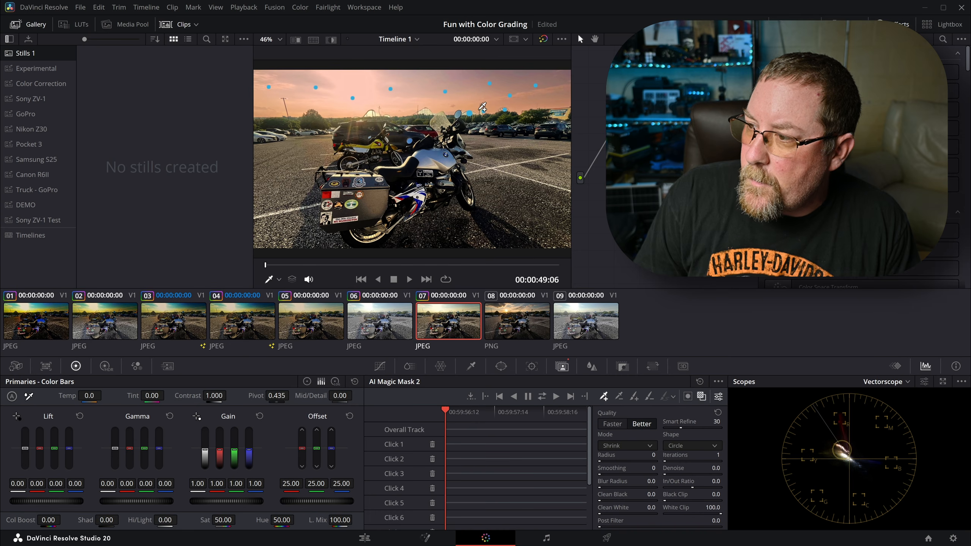
pyautogui.click(429, 111)
pyautogui.click(424, 111)
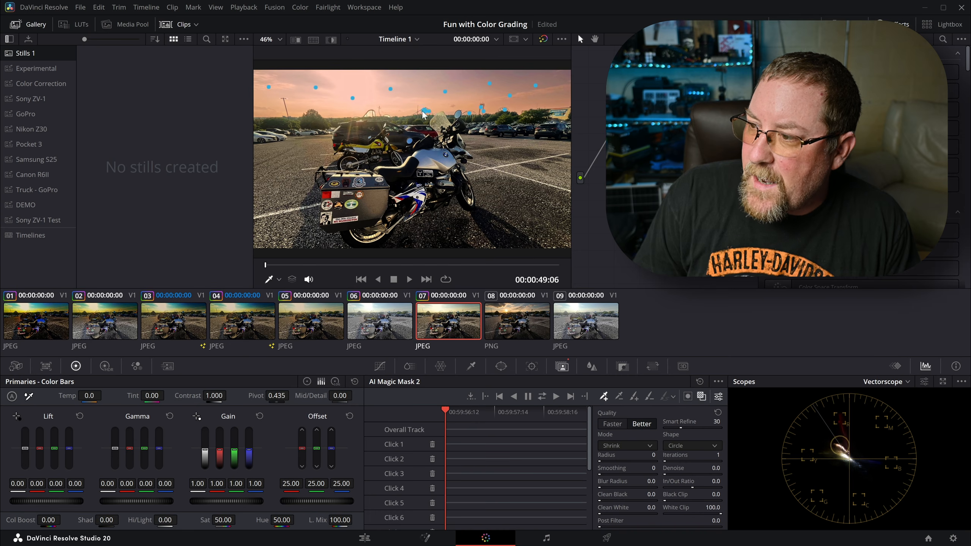
pyautogui.click(389, 114)
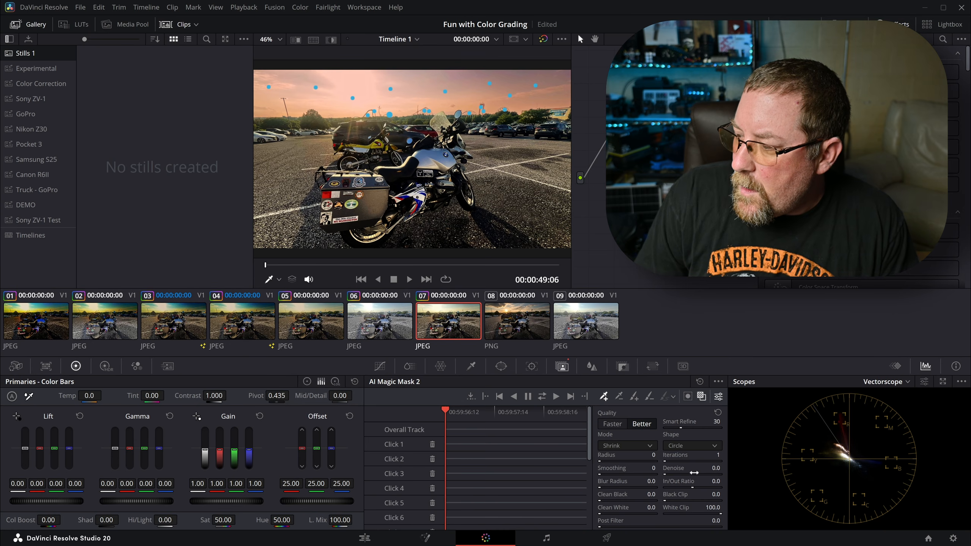
# Track the sky mask both forward and backward through the clip and hide the mask overlay.
pyautogui.click(541, 398)
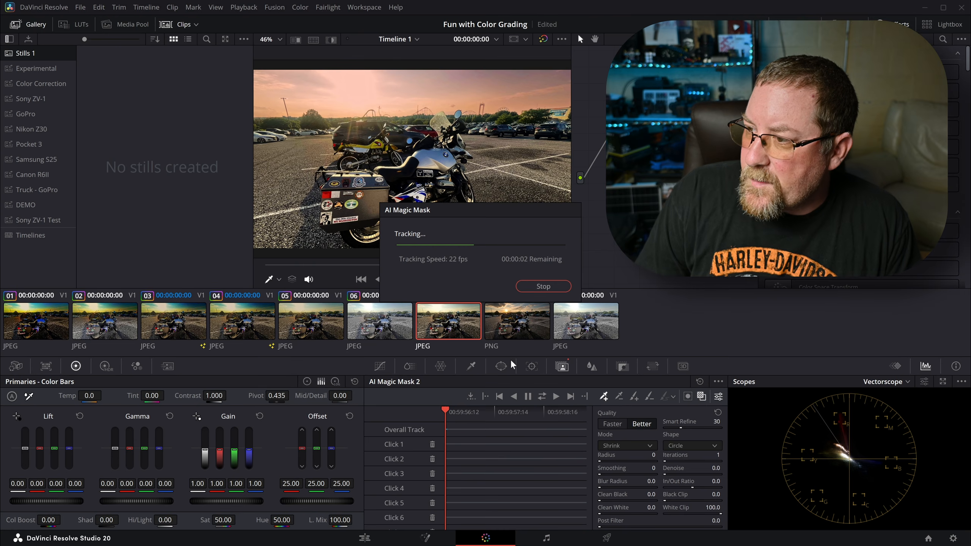
pyautogui.click(701, 396)
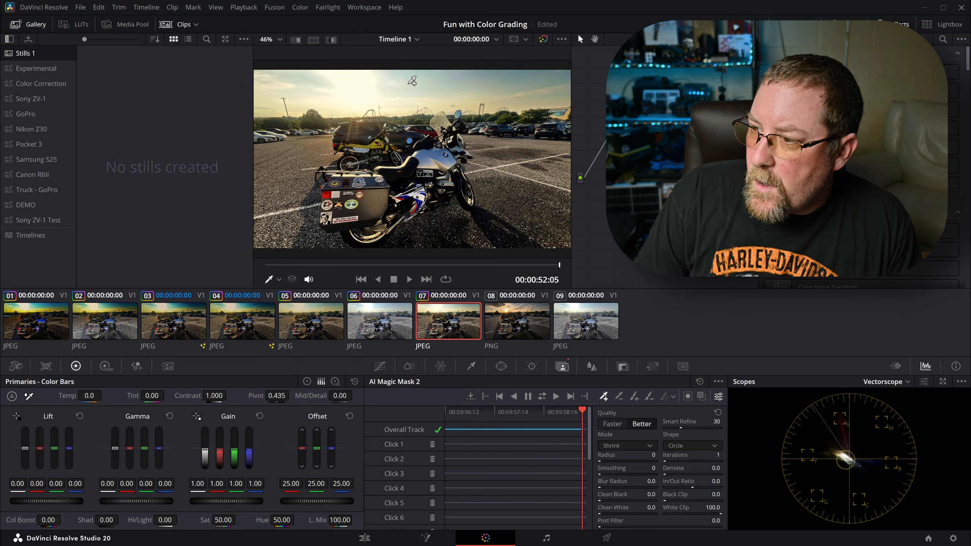
# Set node 02's shadows to -100, highlights to -27.50, contrast to 1.152, midtone detail to 23.50, saturation to 58 and mask denoise to 35.8.
pyautogui.moveTo(106, 520); pyautogui.dragTo(66, 519)
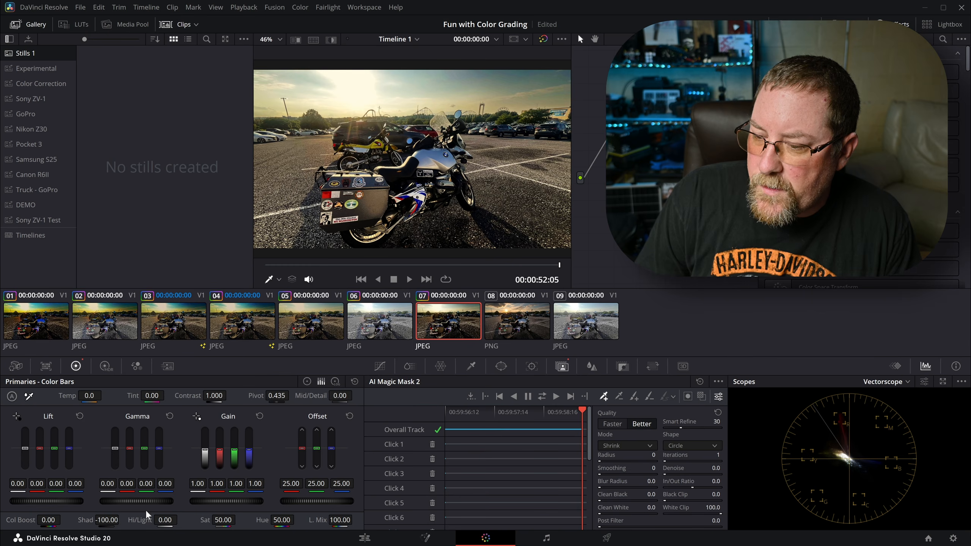
pyautogui.moveTo(166, 520); pyautogui.dragTo(157, 520)
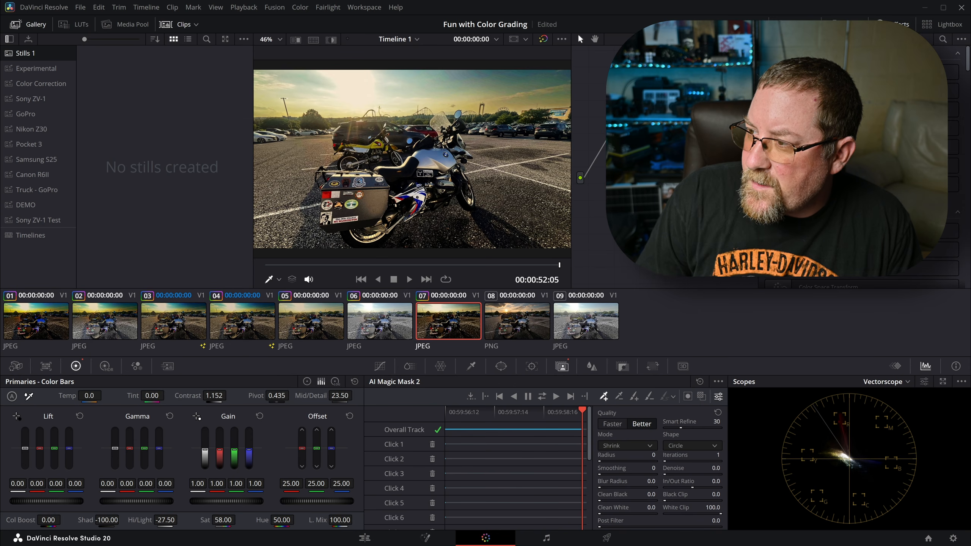
pyautogui.moveTo(718, 474); pyautogui.dragTo(691, 474)
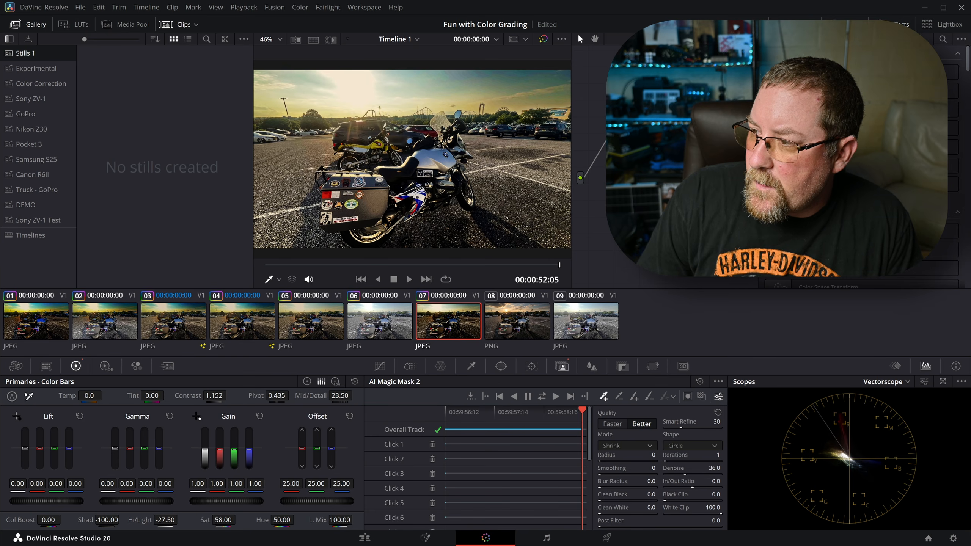
pyautogui.moveTo(684, 474); pyautogui.dragTo(685, 475)
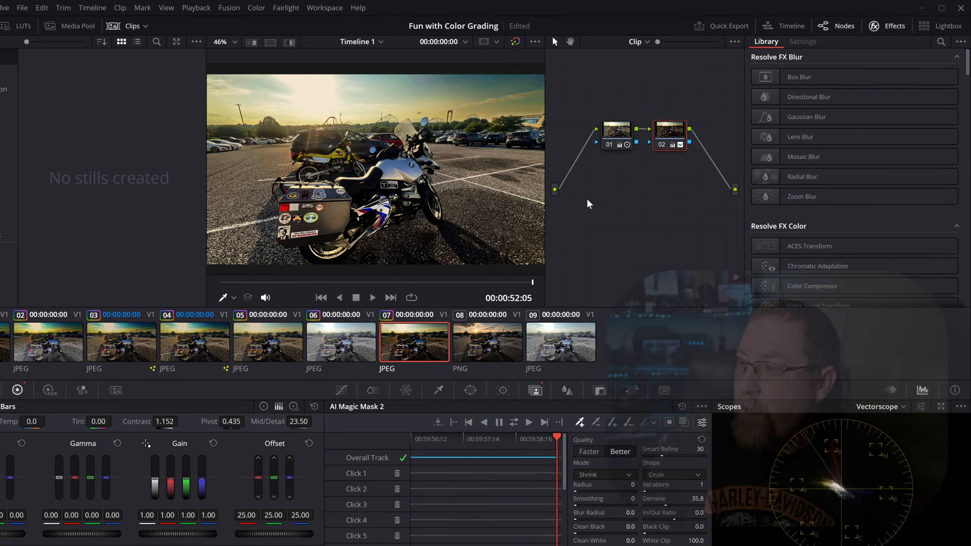
# Add a corrector node, place it below node 01, and connect the source to its image input.
pyautogui.rightClick(589, 203)
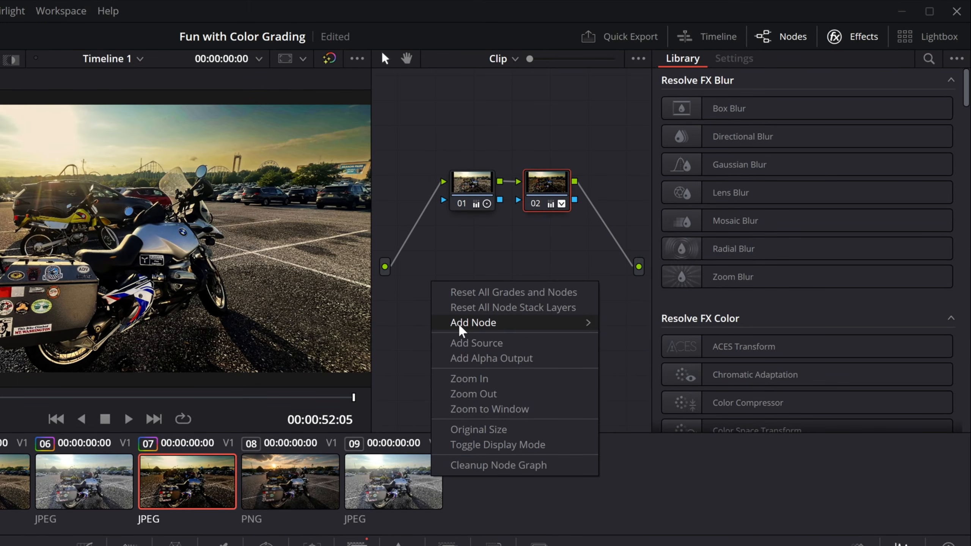
pyautogui.moveTo(630, 234)
pyautogui.click(649, 323)
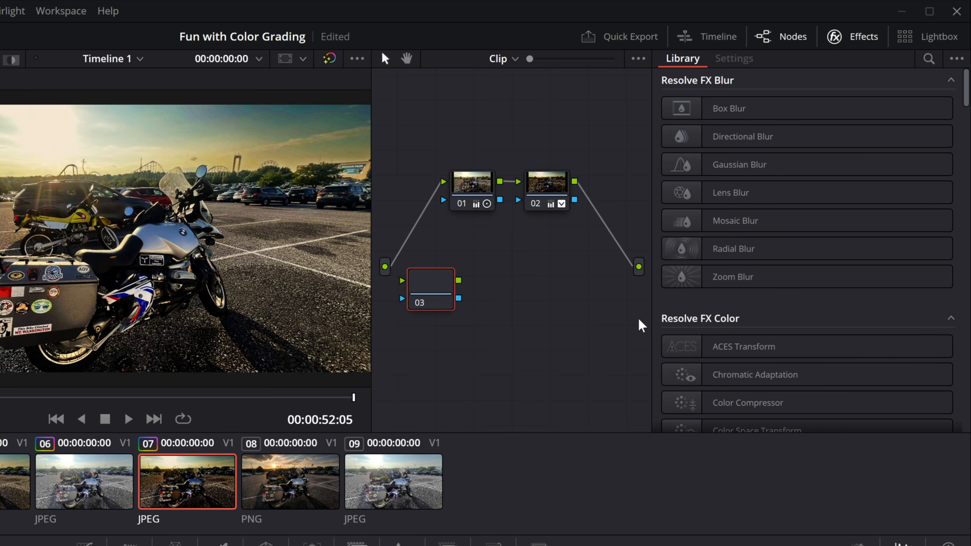
pyautogui.moveTo(437, 304); pyautogui.dragTo(454, 330)
pyautogui.moveTo(471, 323); pyautogui.dragTo(468, 317)
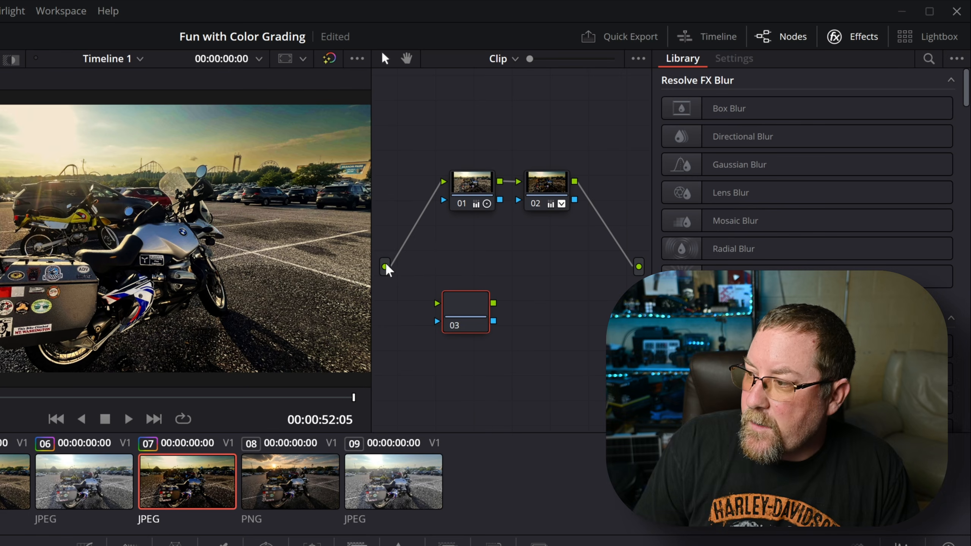
pyautogui.moveTo(385, 267); pyautogui.dragTo(437, 304)
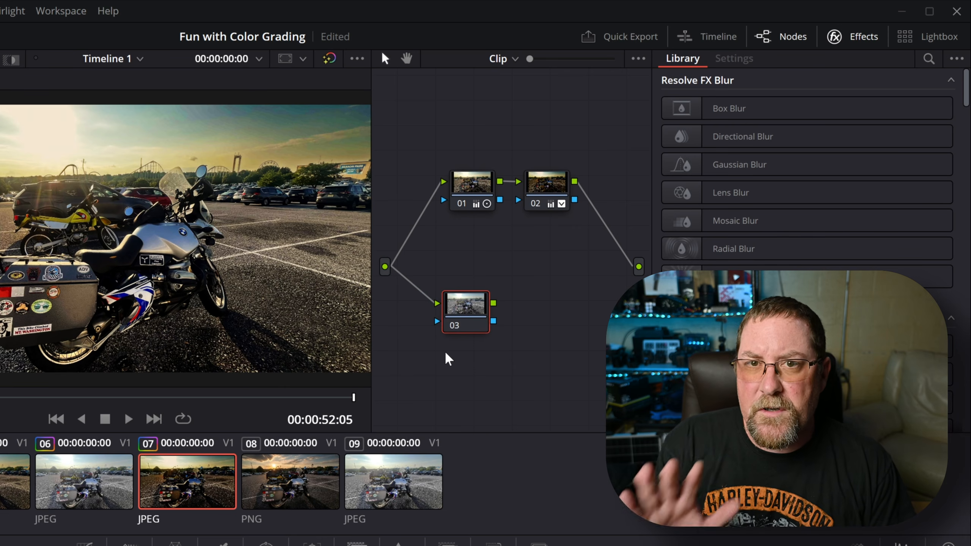
# Add a Layer Mixer beside the new corrector node and connect its output to the graph's final output.
pyautogui.rightClick(587, 312)
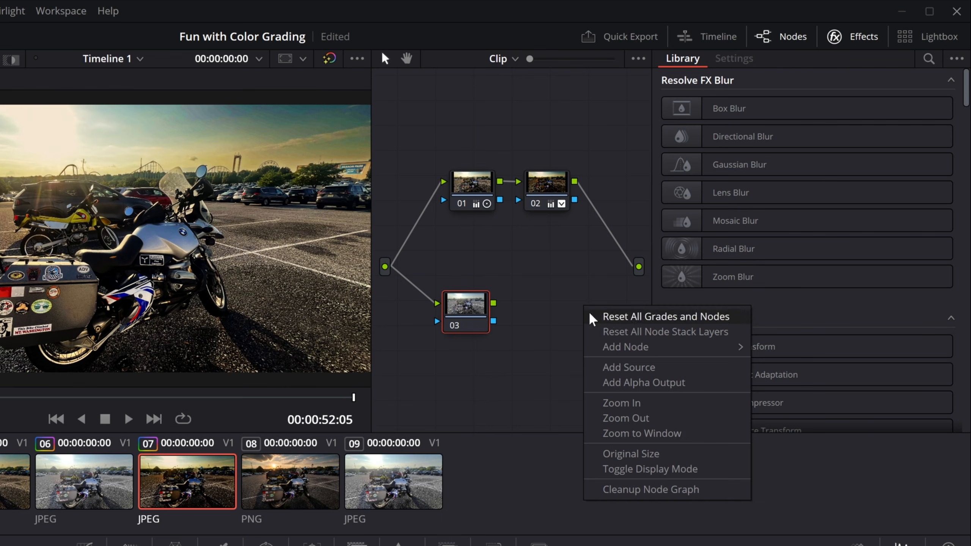
pyautogui.moveTo(734, 353)
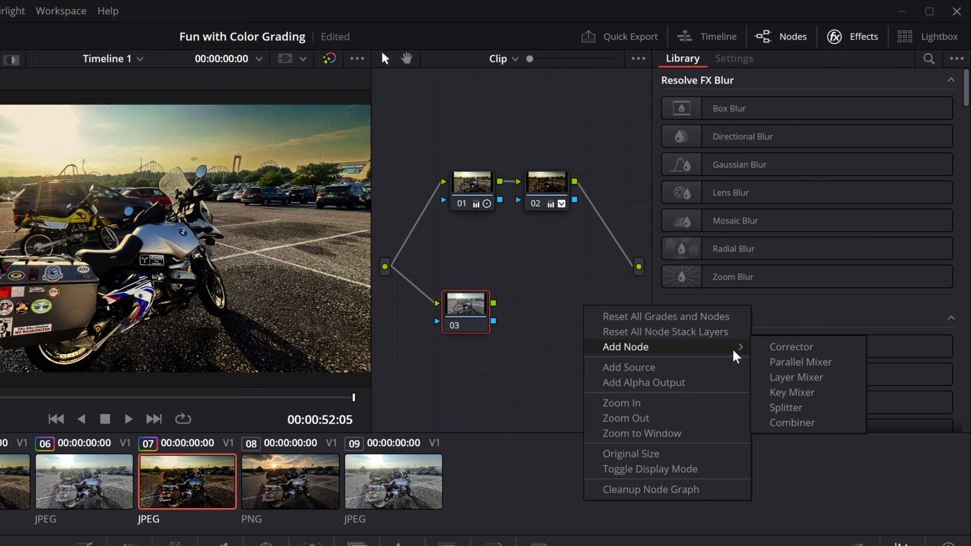
pyautogui.click(796, 378)
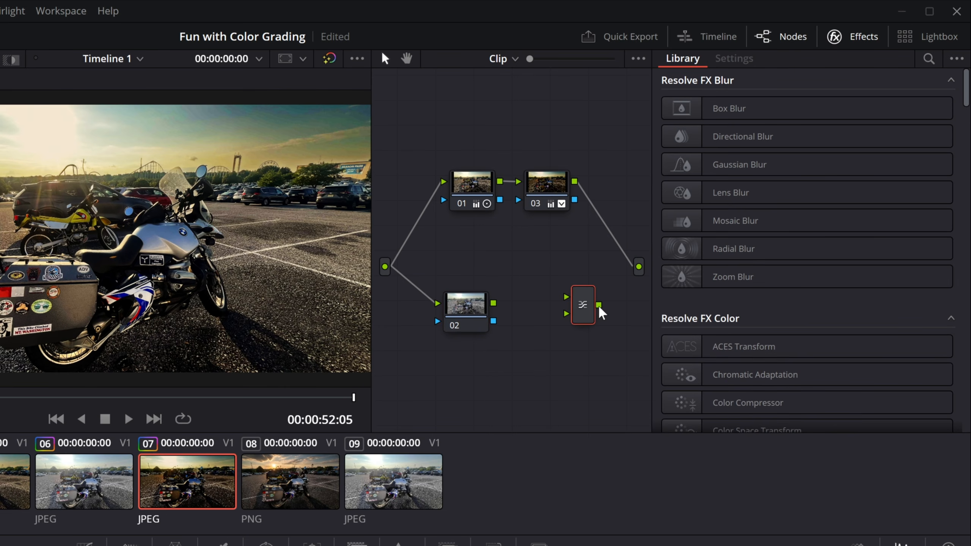
pyautogui.moveTo(593, 338); pyautogui.dragTo(640, 267)
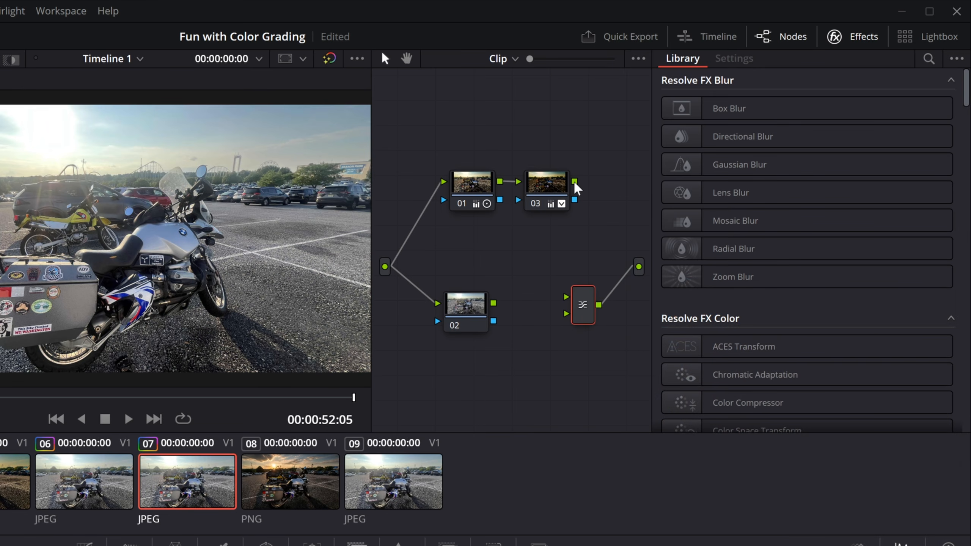
# Connect node 03 to the Layer Mixer's lower input and node 02 to its upper input.
pyautogui.moveTo(600, 167); pyautogui.dragTo(568, 314)
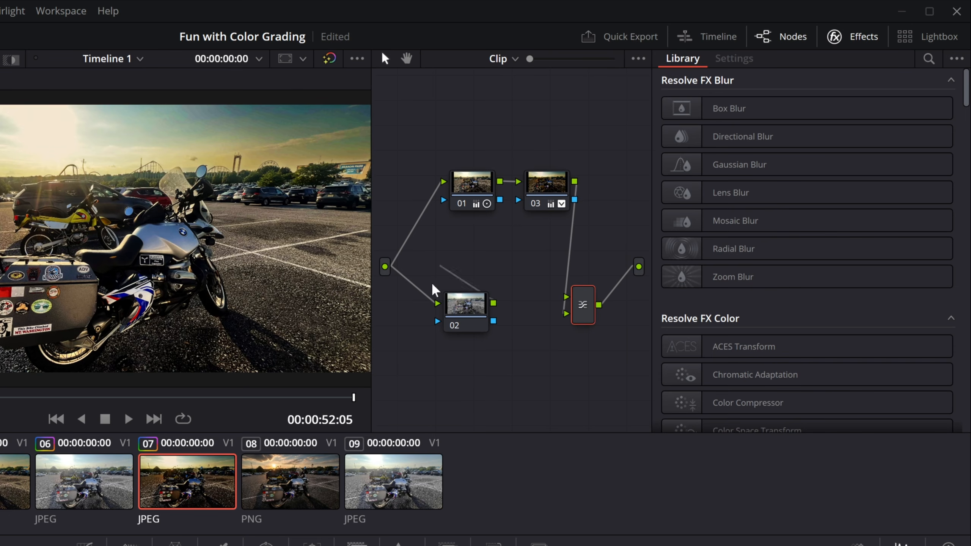
pyautogui.moveTo(511, 295); pyautogui.dragTo(567, 298)
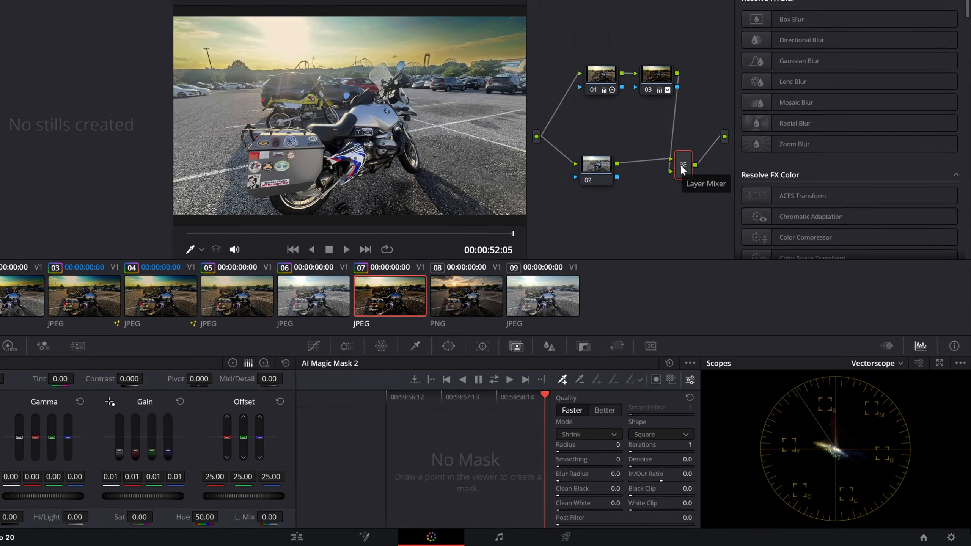
# Look through the composite modes offered for the Layer Mixer.
pyautogui.rightClick(709, 209)
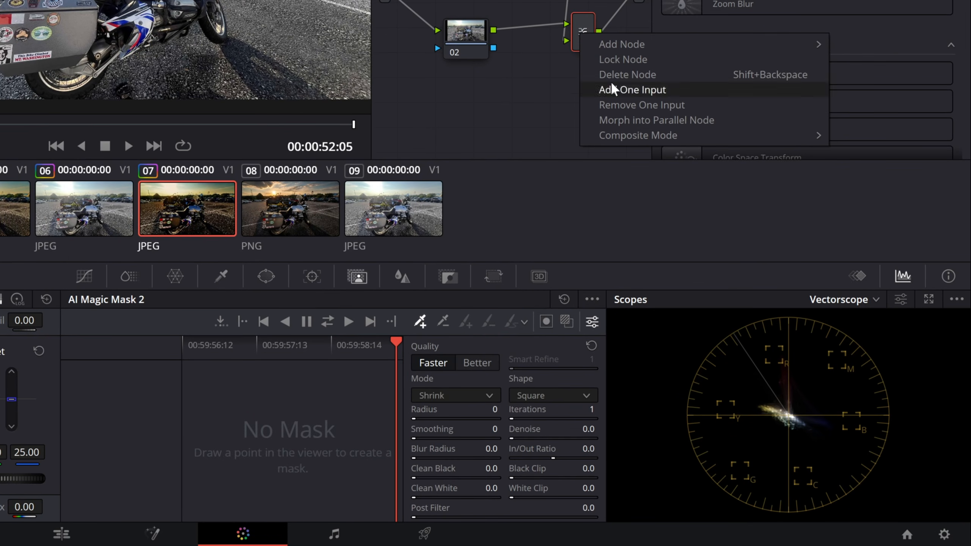
pyautogui.moveTo(629, 130)
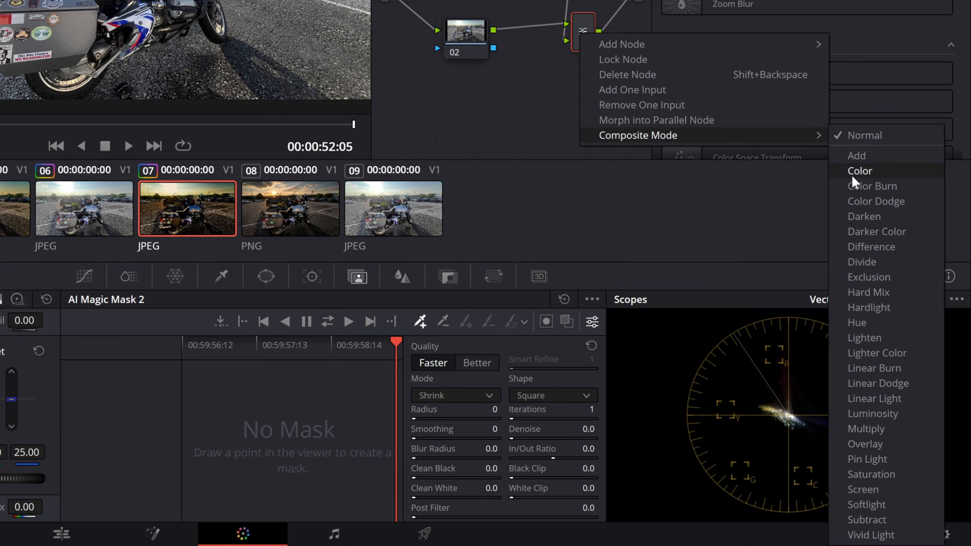
pyautogui.click(878, 425)
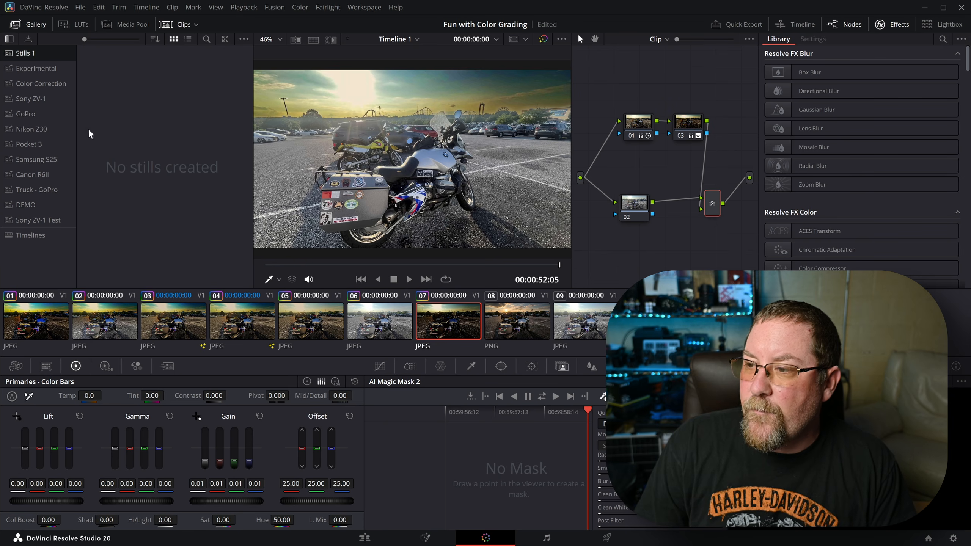
# Move node 02 slightly up and set its contrast to 1.086, shadows to -69 and temperature to 720.
pyautogui.click(627, 211)
pyautogui.moveTo(627, 212); pyautogui.dragTo(633, 203)
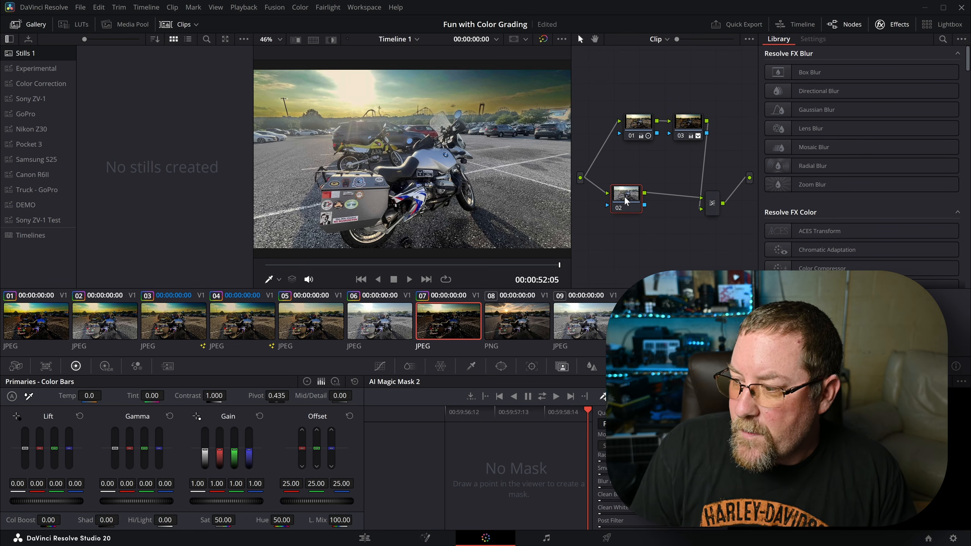
pyautogui.moveTo(186, 396); pyautogui.dragTo(193, 396)
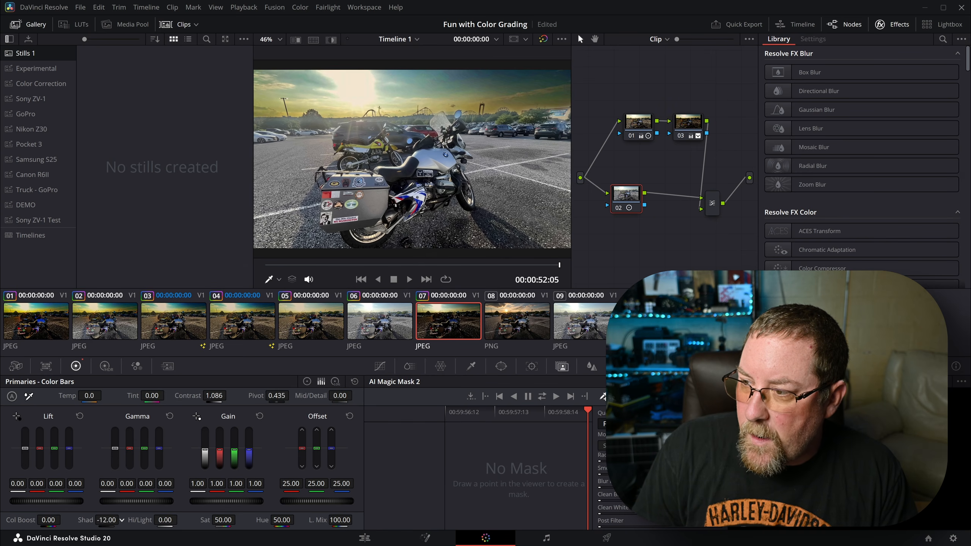
pyautogui.moveTo(109, 518); pyautogui.dragTo(92, 519)
pyautogui.moveTo(69, 396); pyautogui.dragTo(91, 394)
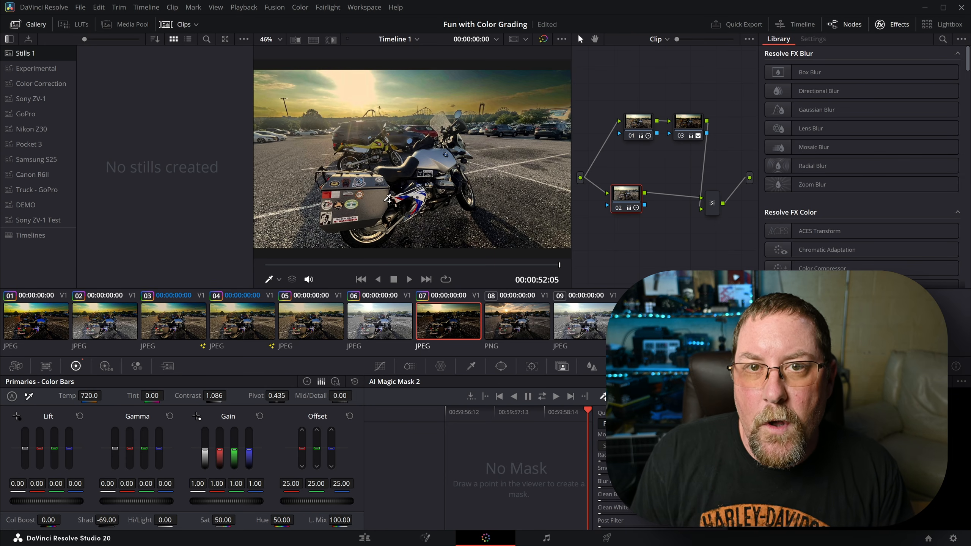
# Add a gradient window to node 02, align it with the horizon and extend its soft falloff down over the motorcycle.
pyautogui.click(501, 367)
pyautogui.click(533, 398)
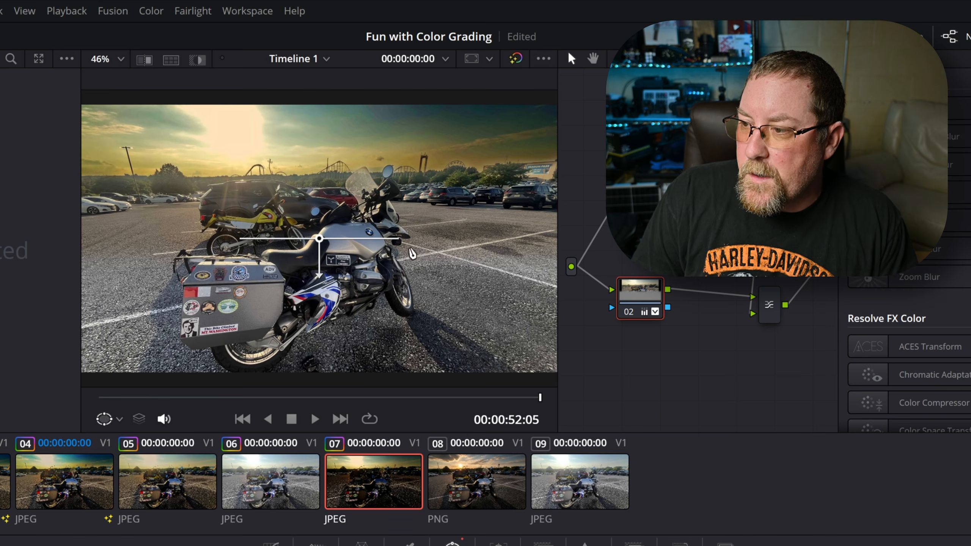
pyautogui.moveTo(320, 240)
pyautogui.mouseDown()
pyautogui.moveTo(318, 164)
pyautogui.moveTo(323, 182)
pyautogui.mouseUp()
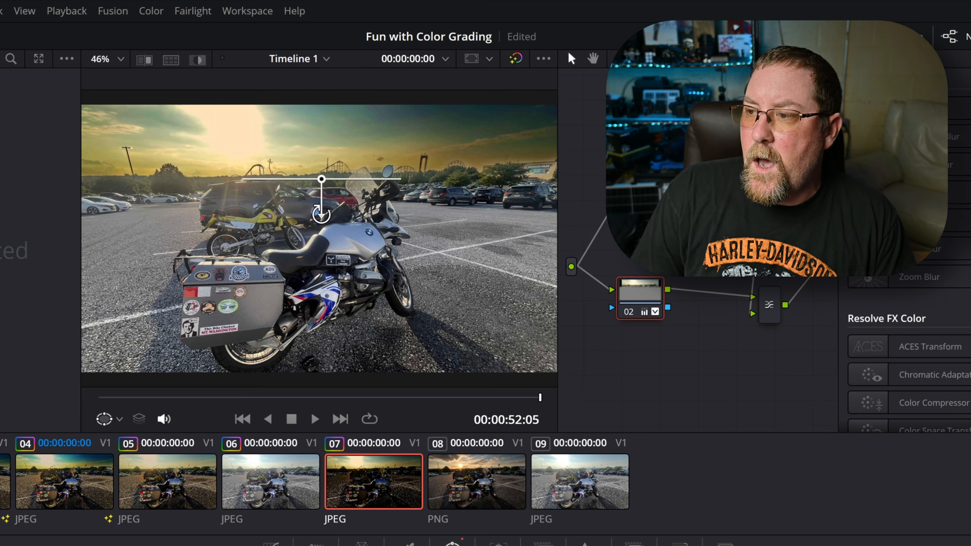
pyautogui.moveTo(320, 214); pyautogui.dragTo(323, 316)
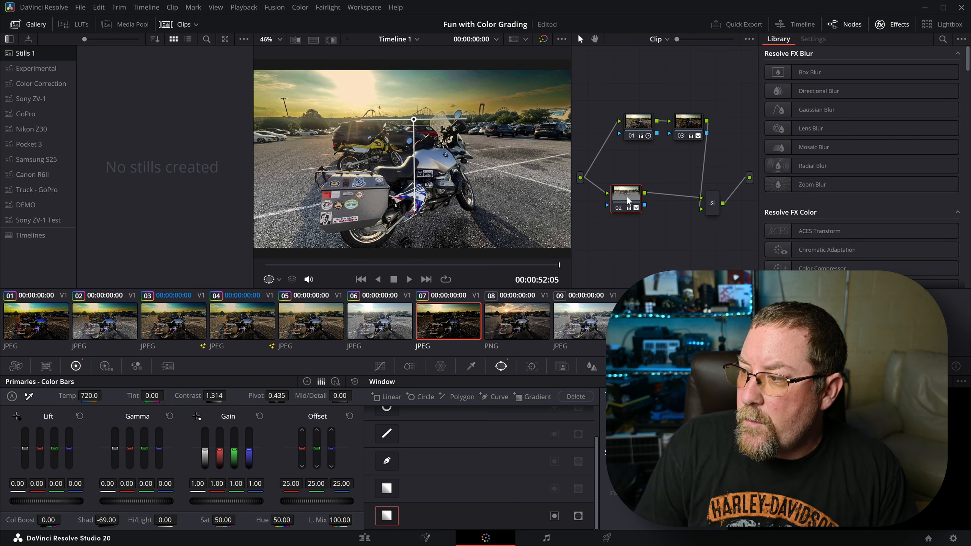
# Add a serial node after node 02 and position it between node 02 and the Layer Mixer.
pyautogui.hotkey('alt', 's')
pyautogui.moveTo(675, 230); pyautogui.dragTo(677, 190)
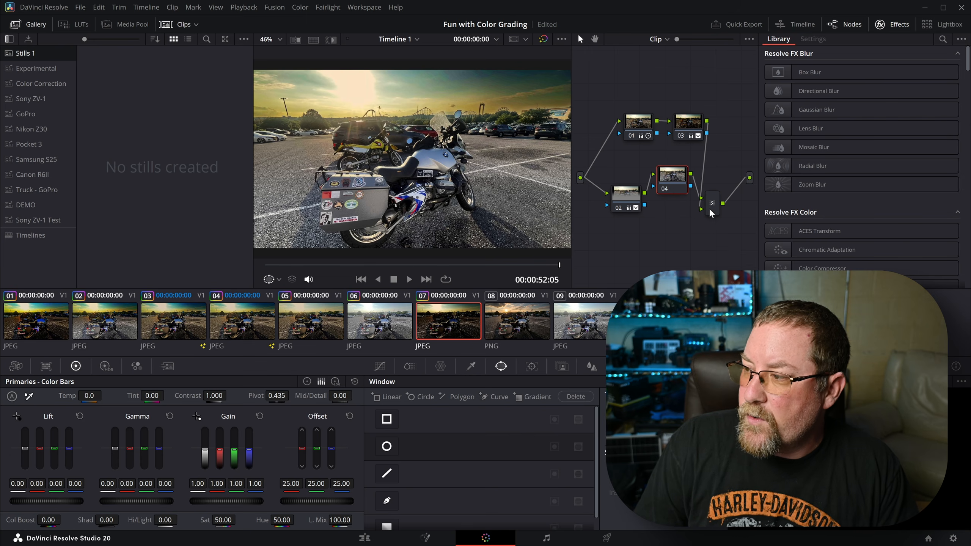
pyautogui.moveTo(665, 185); pyautogui.dragTo(666, 196)
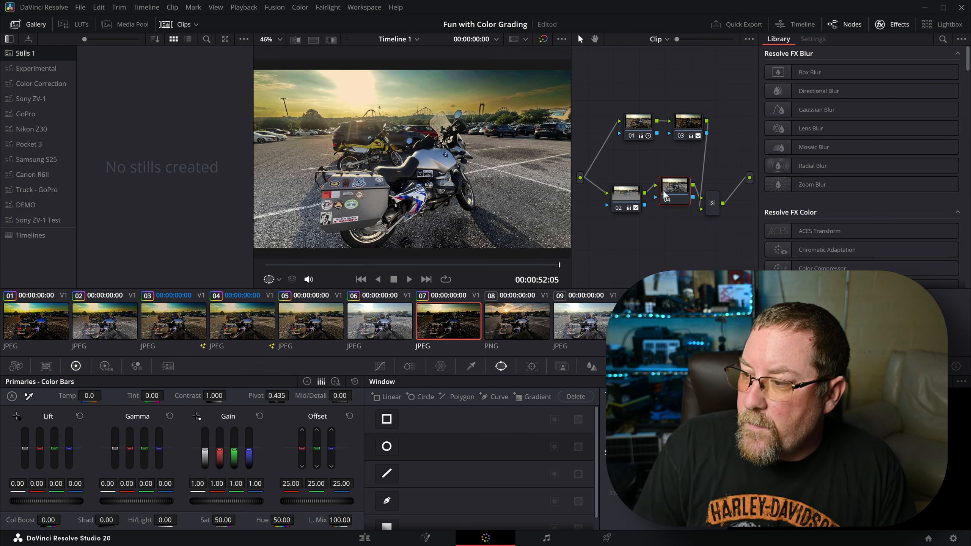
# Place a tilted gradient window on node 04 near the horizon behind the motorcycle's front, and set the node's shadows to -85.
pyautogui.click(536, 396)
pyautogui.moveTo(412, 160); pyautogui.dragTo(491, 149)
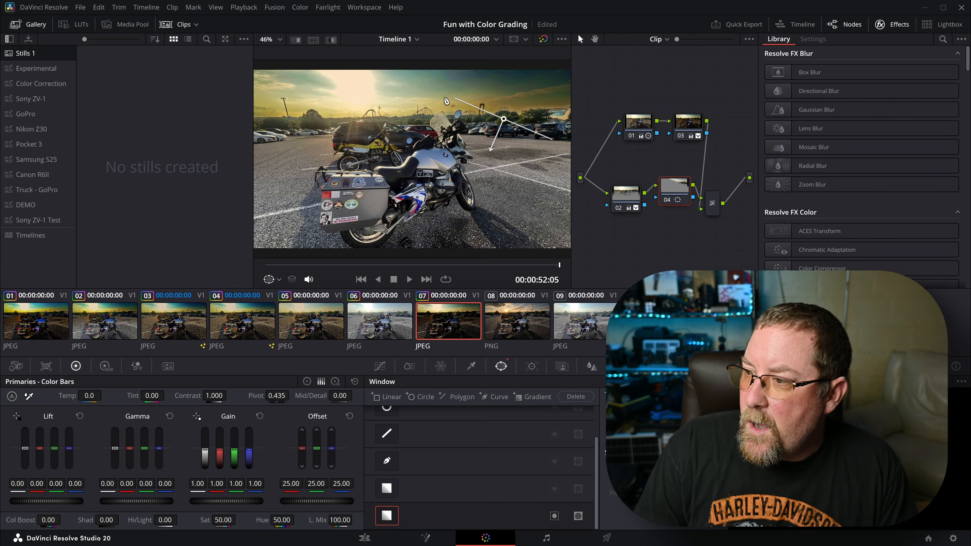
pyautogui.moveTo(489, 155); pyautogui.dragTo(484, 165)
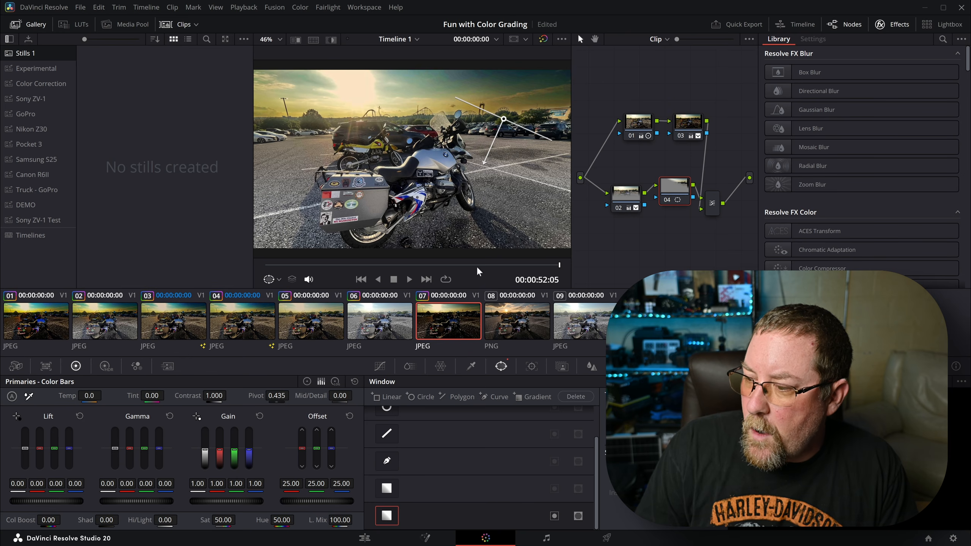
pyautogui.moveTo(104, 522); pyautogui.dragTo(69, 523)
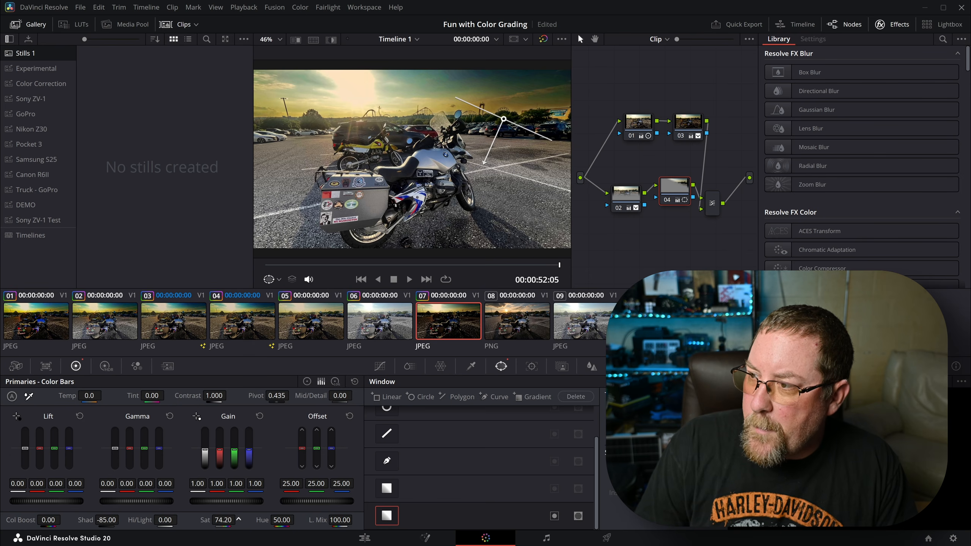
# Set saturation to 72.40 on node 02 and 67.20 on node 01, and set node 04's contrast to 1.194 and saturation to 73.80.
pyautogui.click(629, 194)
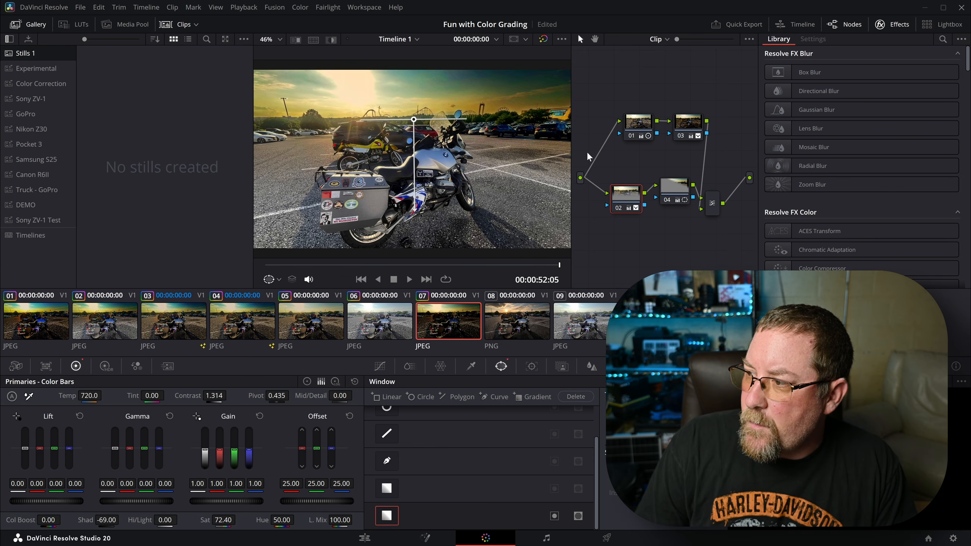
pyautogui.click(644, 129)
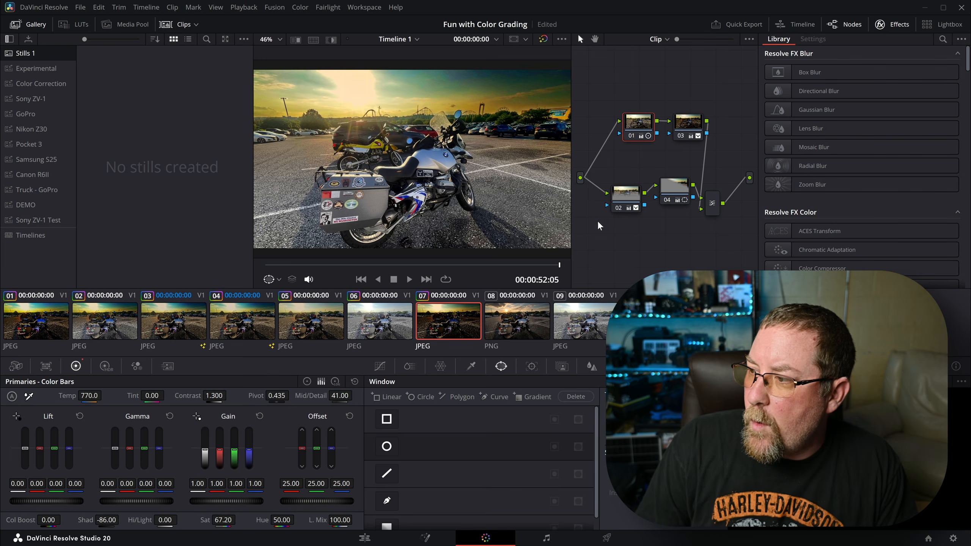
pyautogui.click(672, 195)
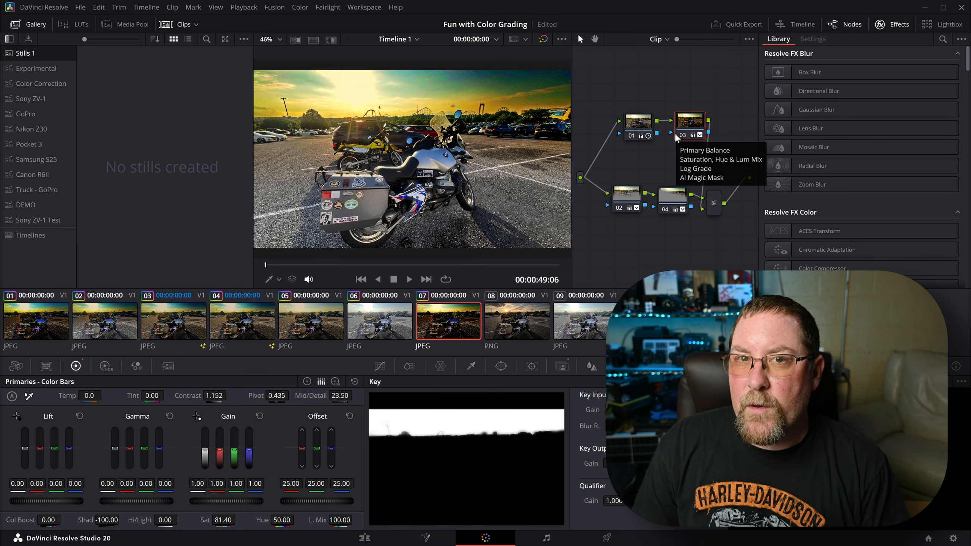
# Change the Layer Mixer's composite mode to Luminosity.
pyautogui.click(713, 211)
pyautogui.rightClick(714, 211)
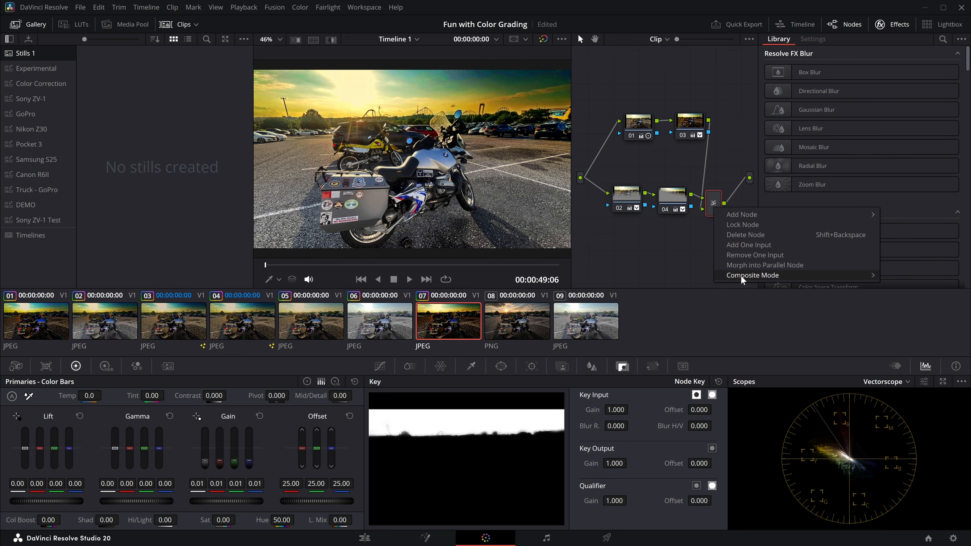
pyautogui.moveTo(742, 278)
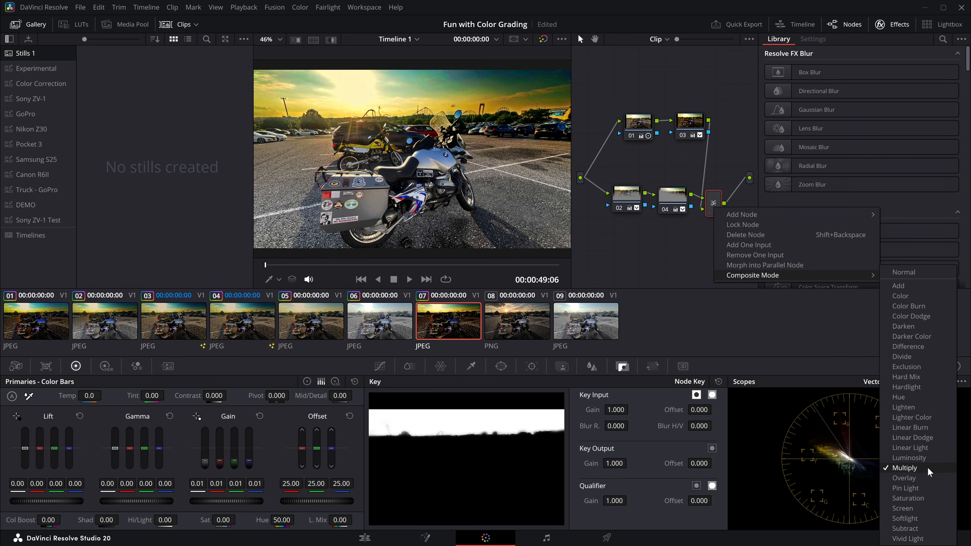
pyautogui.click(918, 458)
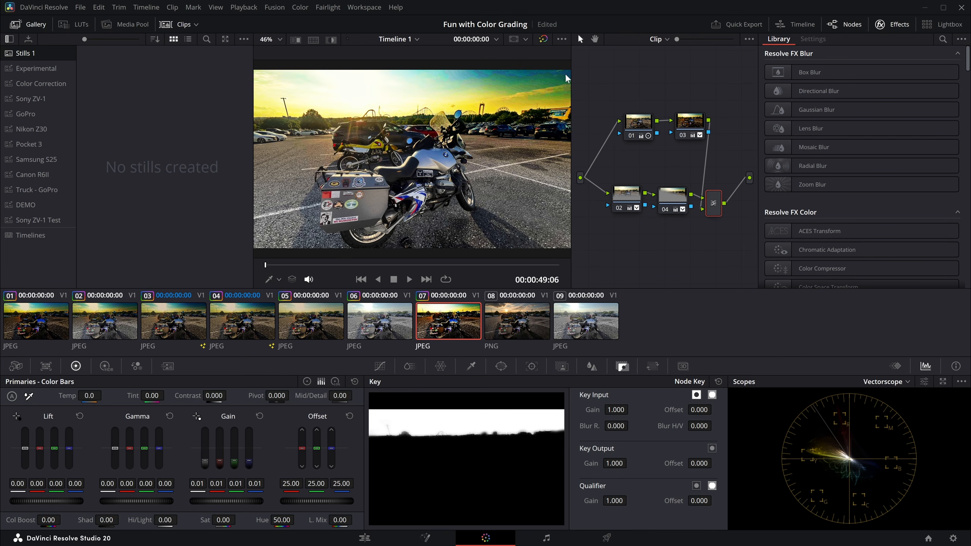
# Add a serial node after node 03 and place it beside that node in the upper branch.
pyautogui.click(686, 134)
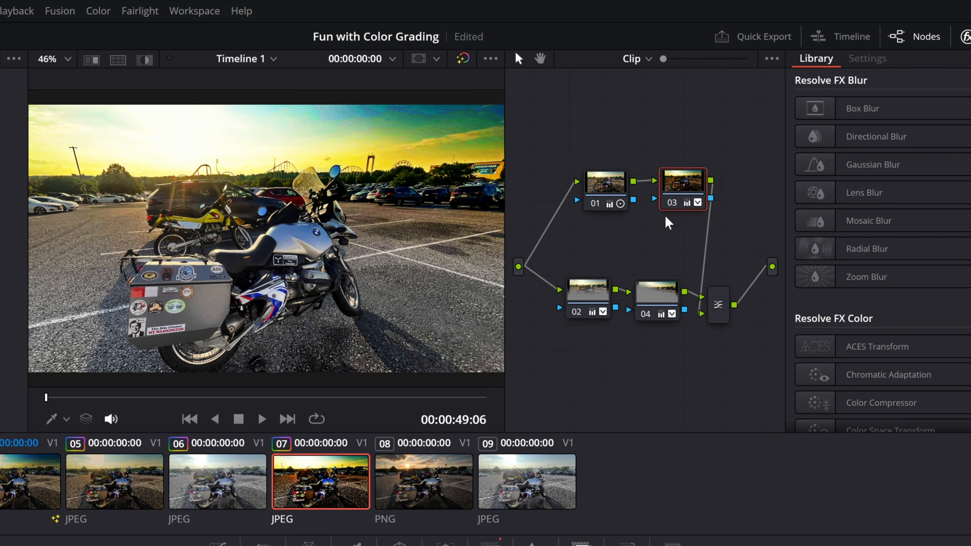
pyautogui.hotkey('alt', 's')
pyautogui.moveTo(559, 242); pyautogui.dragTo(759, 194)
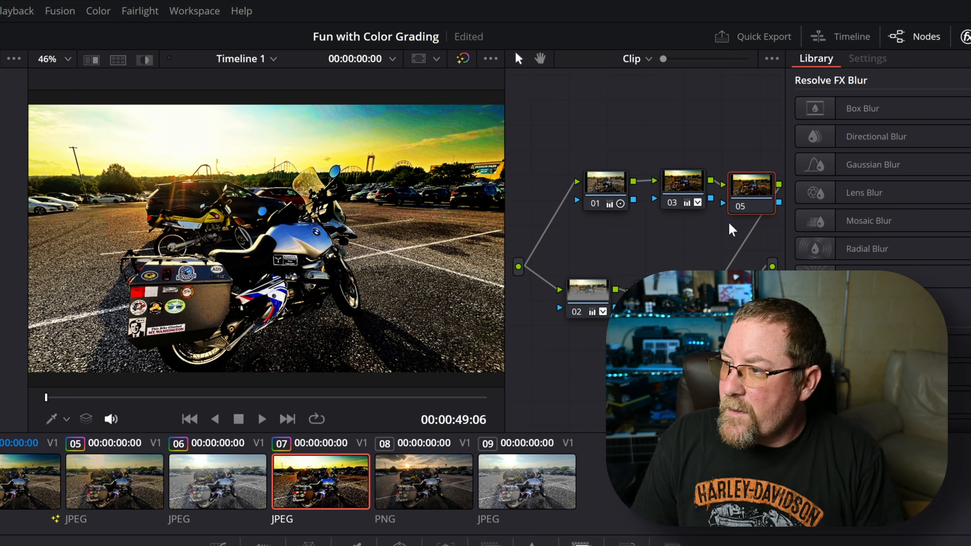
# Connect node 03's key output to node 05's key input and reset node 05's grade.
pyautogui.moveTo(712, 216); pyautogui.dragTo(756, 193)
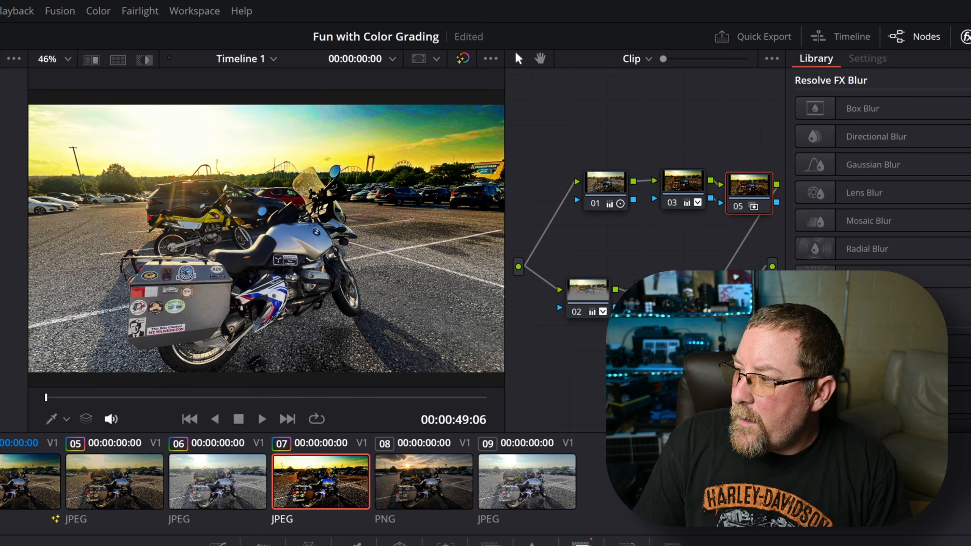
pyautogui.rightClick(746, 190)
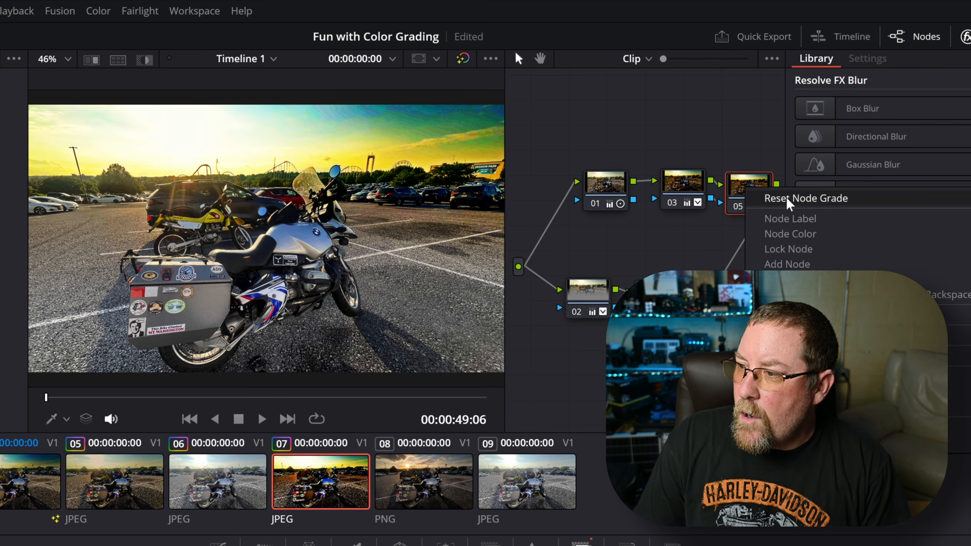
pyautogui.click(788, 198)
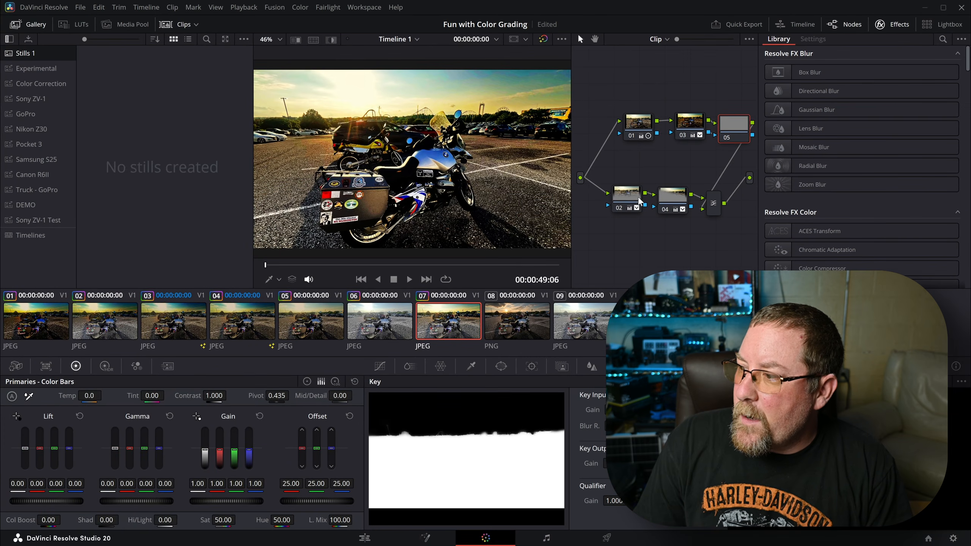
# Warm the colour on node 01, and set node 04's shadows and highlights to -100.
pyautogui.click(672, 199)
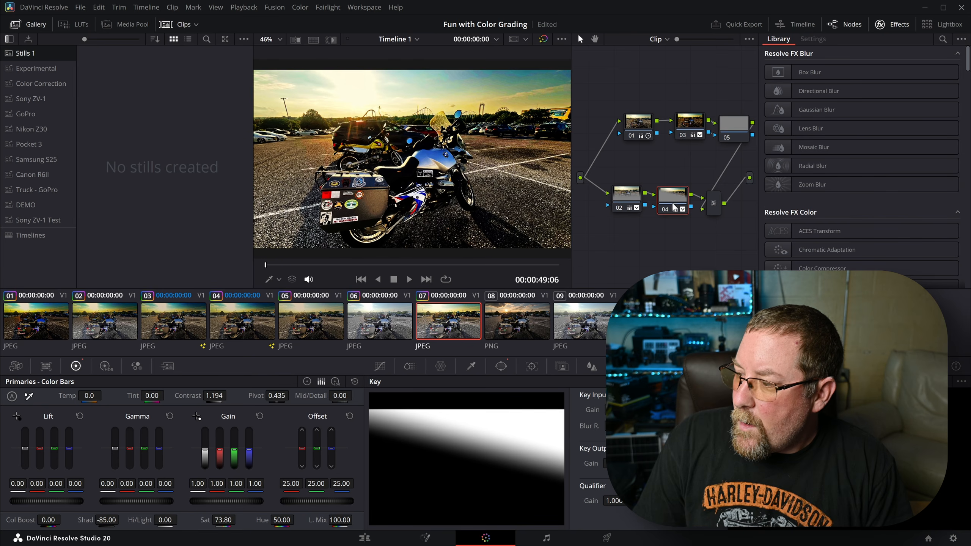
pyautogui.click(645, 128)
pyautogui.click(691, 126)
pyautogui.click(639, 125)
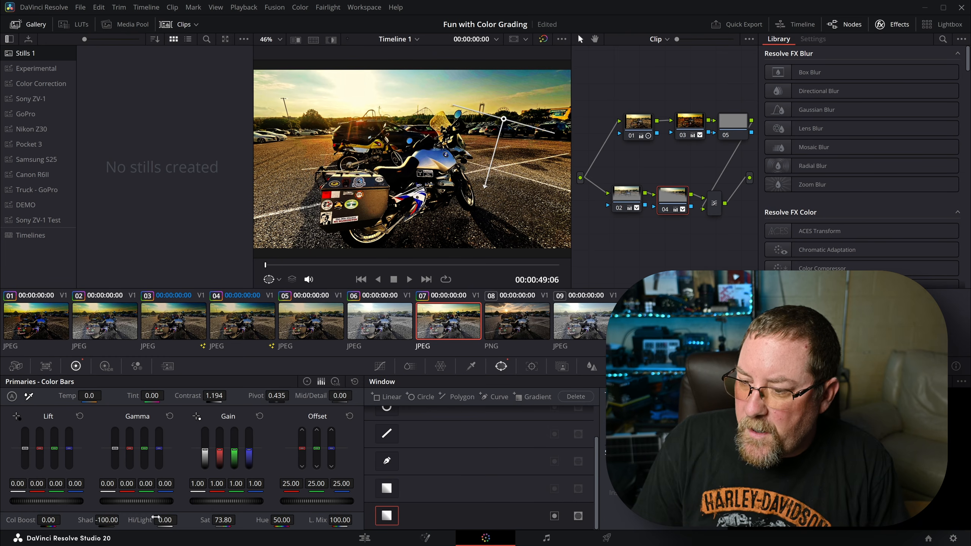
pyautogui.moveTo(154, 524); pyautogui.dragTo(180, 521)
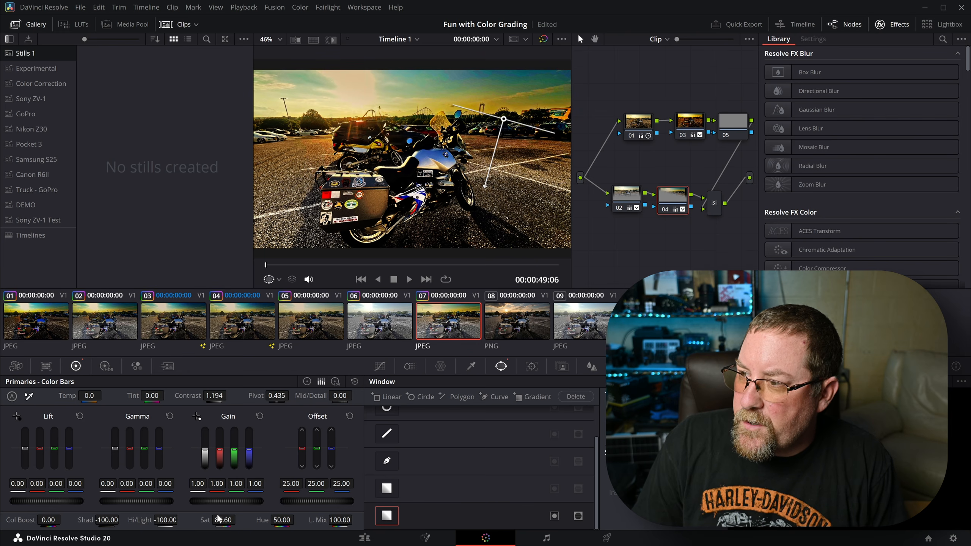
# On node 02, set highlights to -61 and saturation to 78, and shorten the gradient window's soft falloff.
pyautogui.click(629, 201)
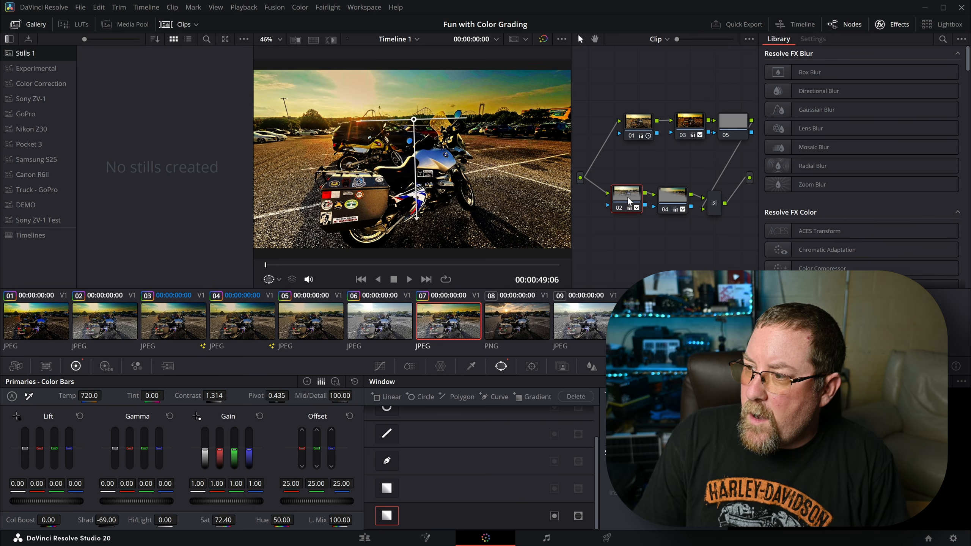
pyautogui.moveTo(169, 523); pyautogui.dragTo(180, 520)
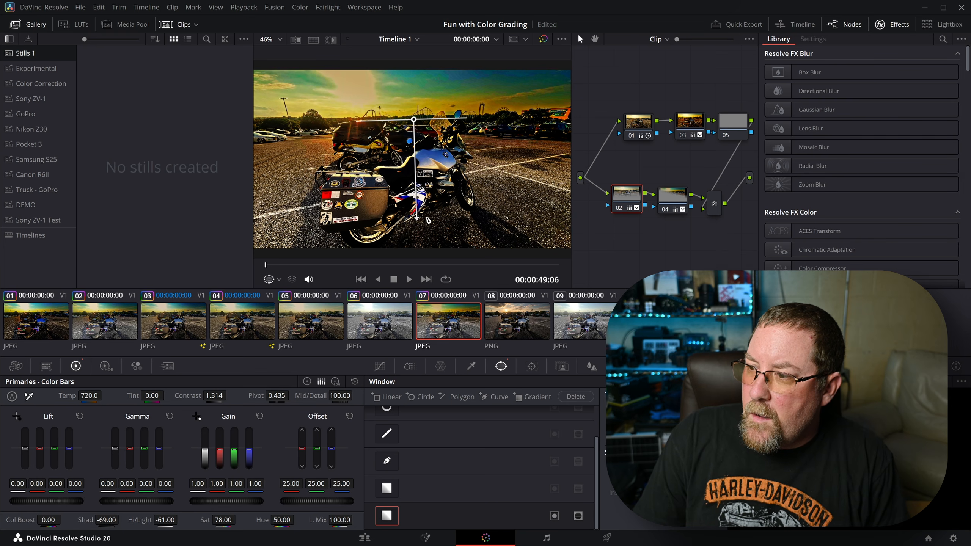
pyautogui.moveTo(417, 210); pyautogui.dragTo(416, 178)
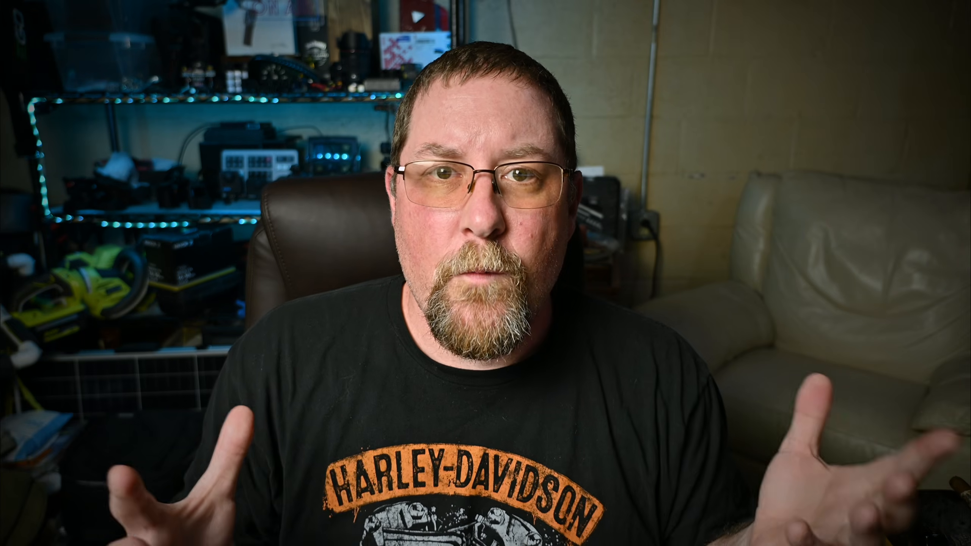